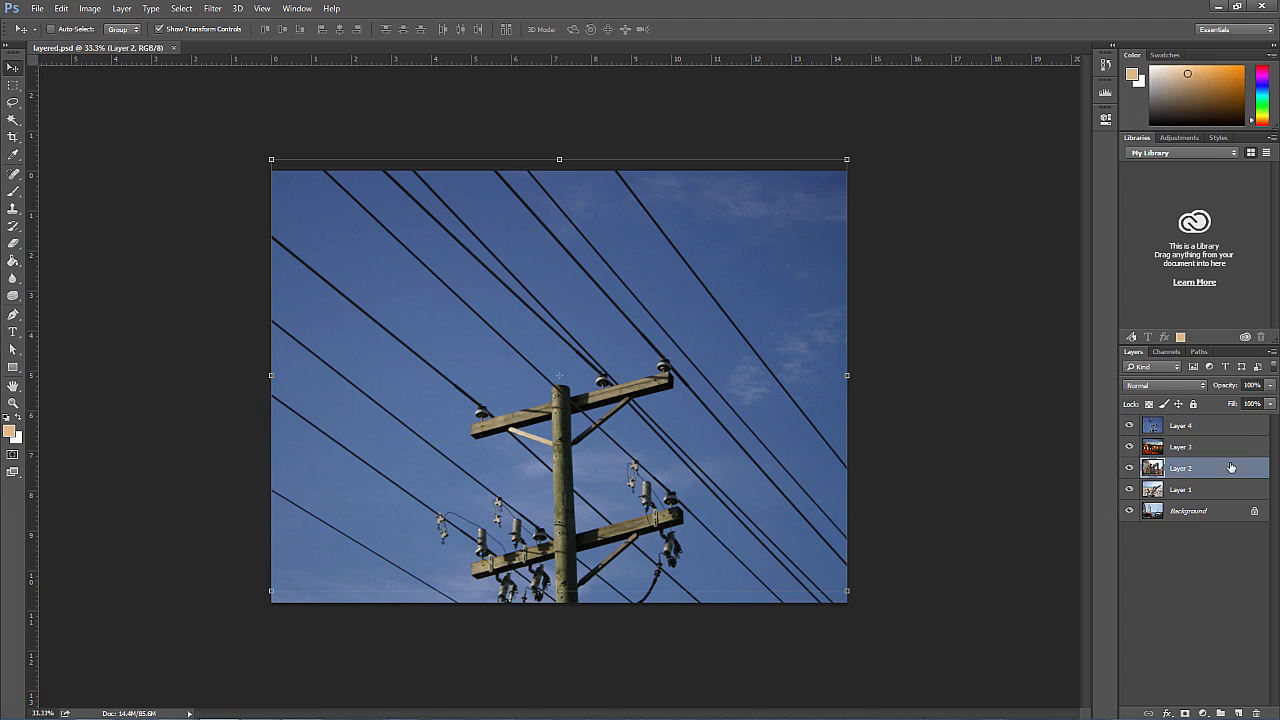
Step: Hide Layers 4, 3, 2 and 1 one at a time to examine the photo beneath each, and show them all again
click(1131, 427)
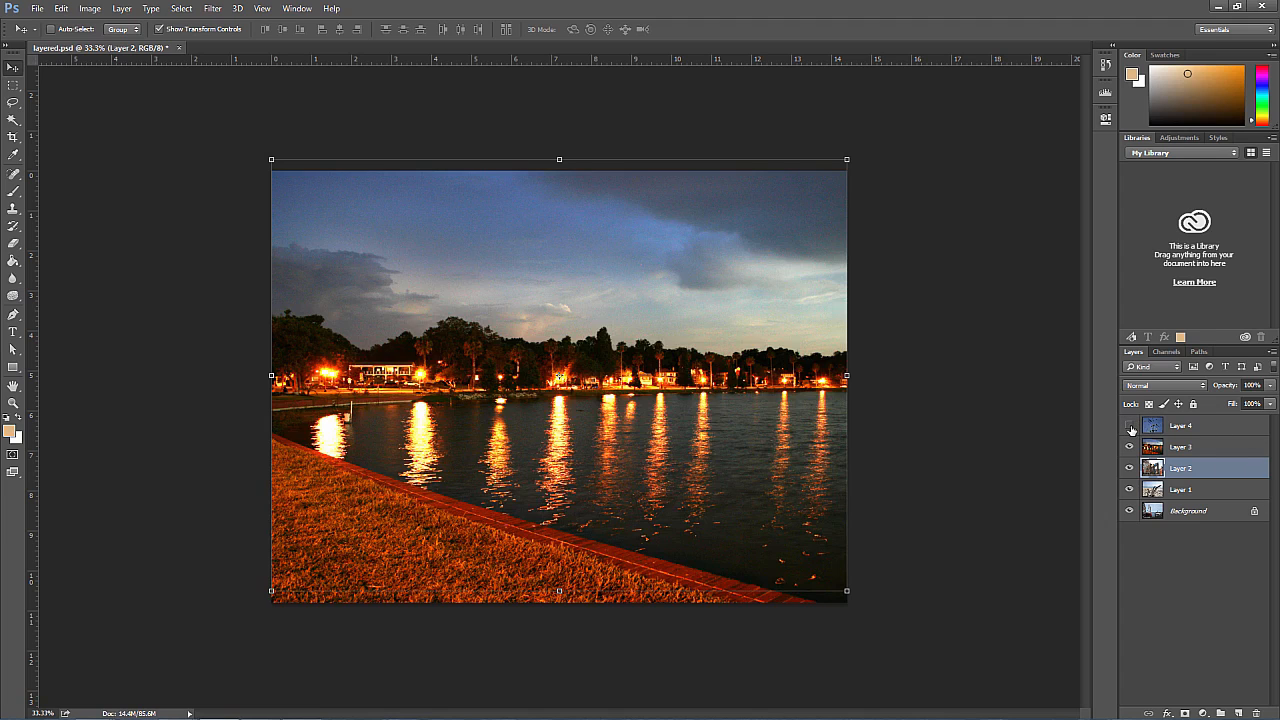
click(1129, 447)
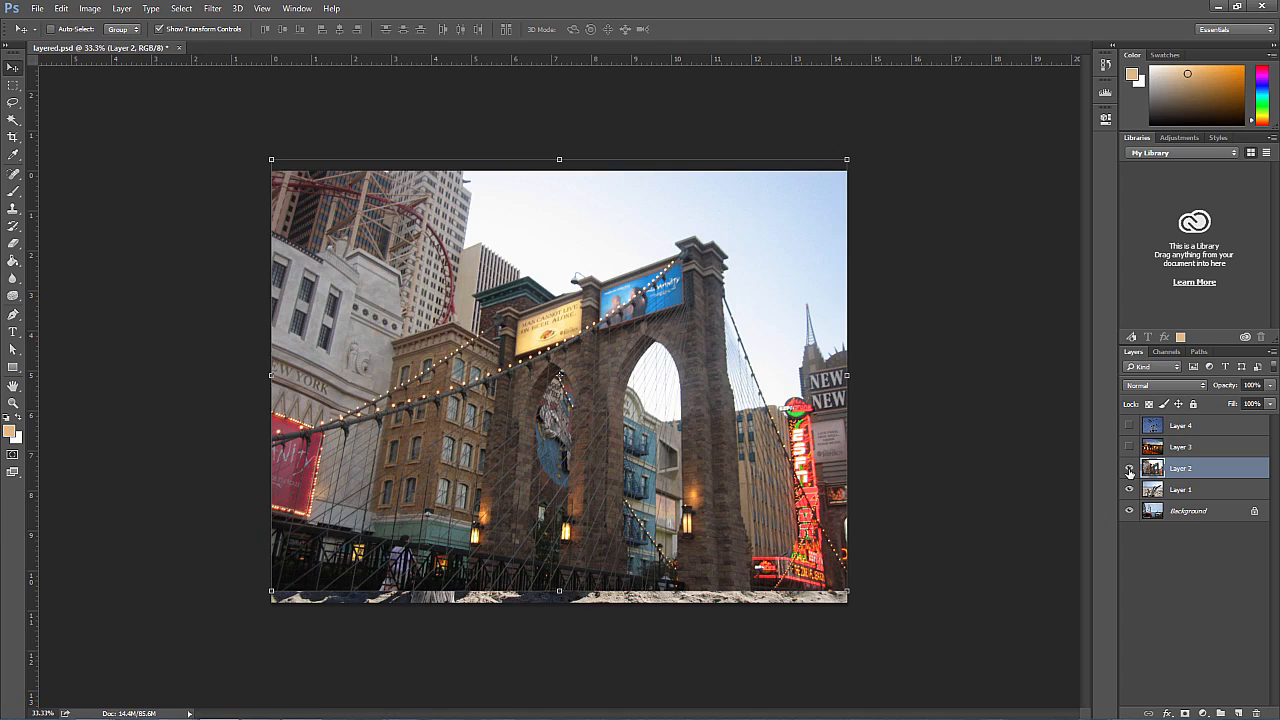
click(1129, 469)
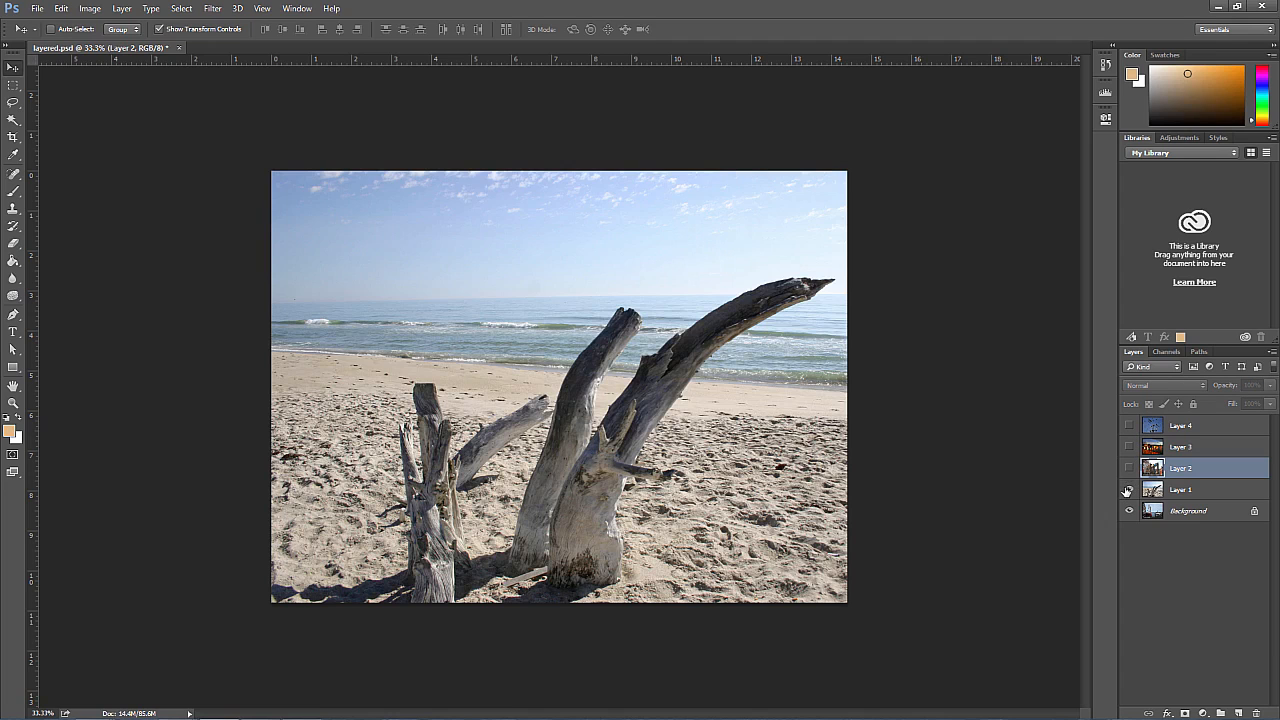
click(1129, 490)
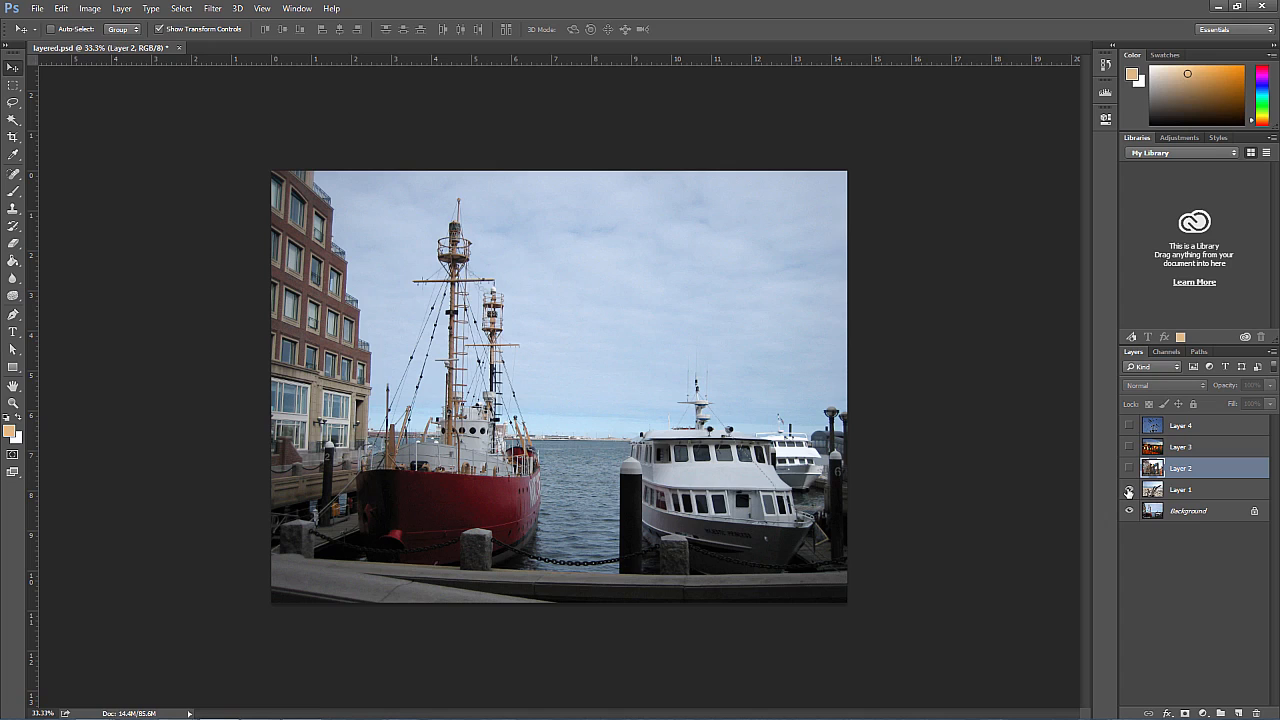
click(1129, 490)
click(1129, 469)
click(1129, 447)
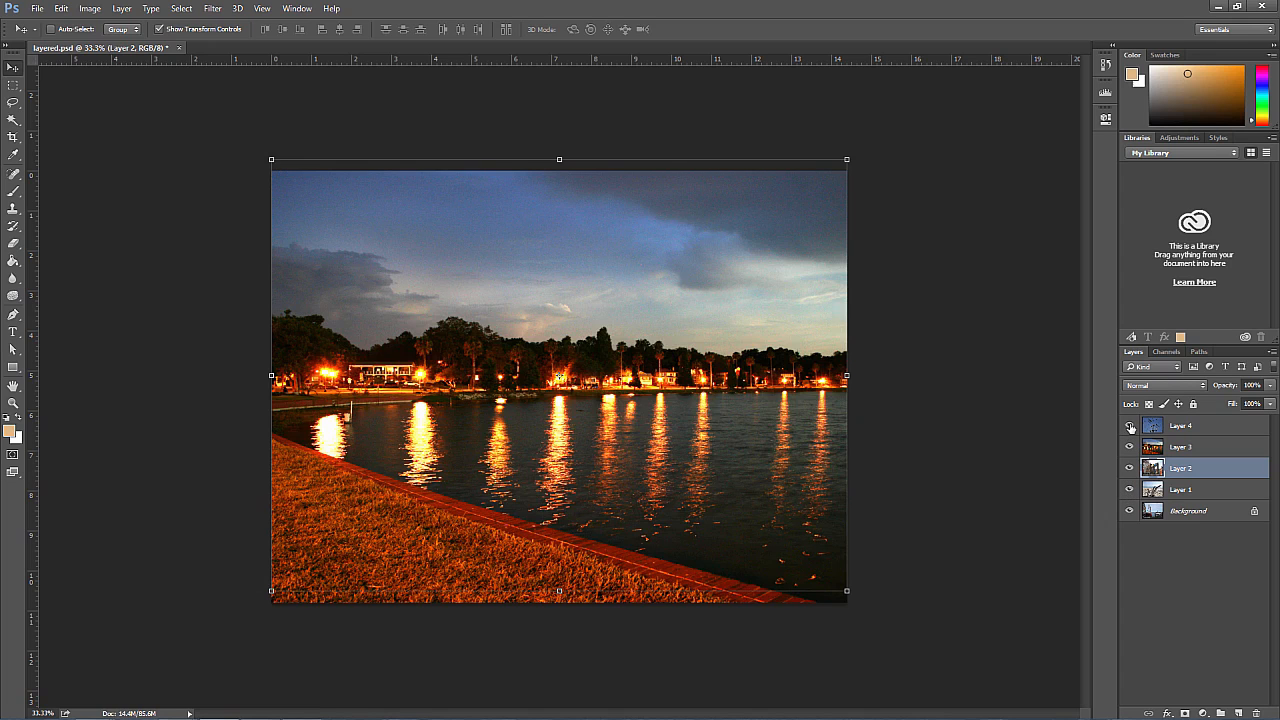
click(1130, 426)
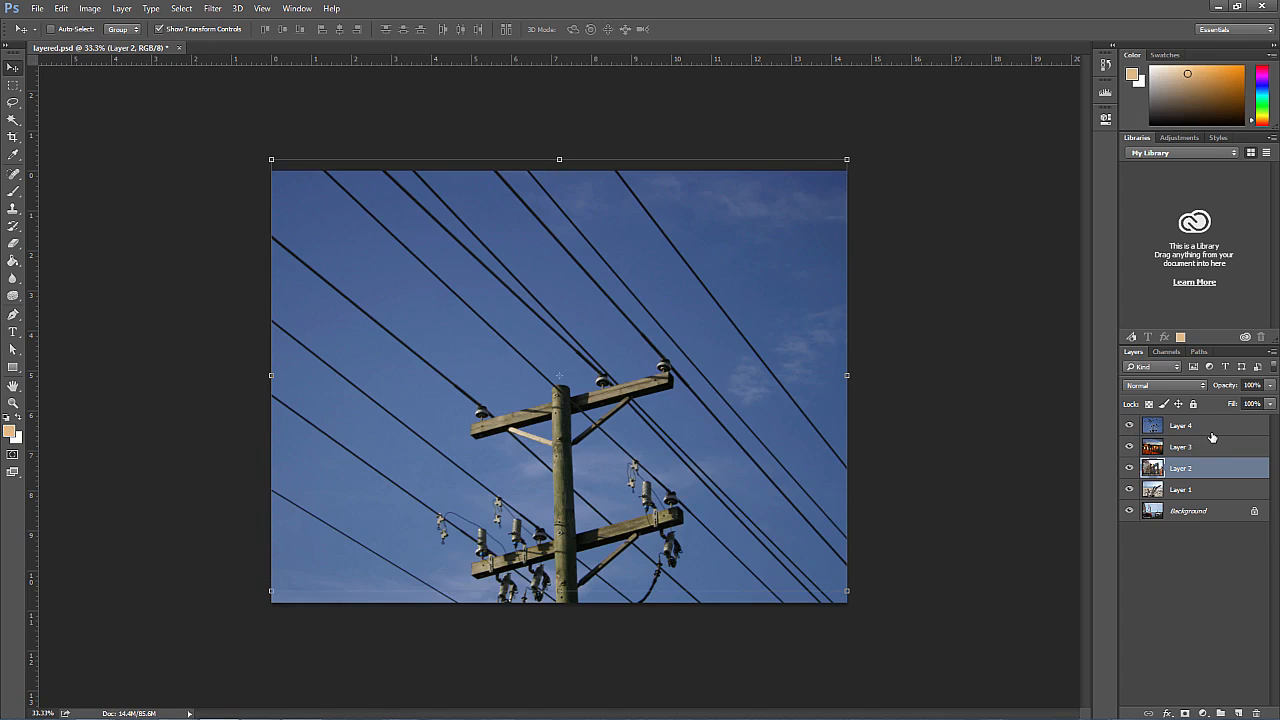
Step: Reorder the layers above the Background from top to bottom as Layer 3, Layer 4, Layer 1, Layer 2
mouse_move(1200, 435)
mouse_down()
mouse_move(1199, 480)
mouse_move(1185, 428)
mouse_move(1184, 461)
mouse_move(1190, 421)
mouse_up()
click(1180, 448)
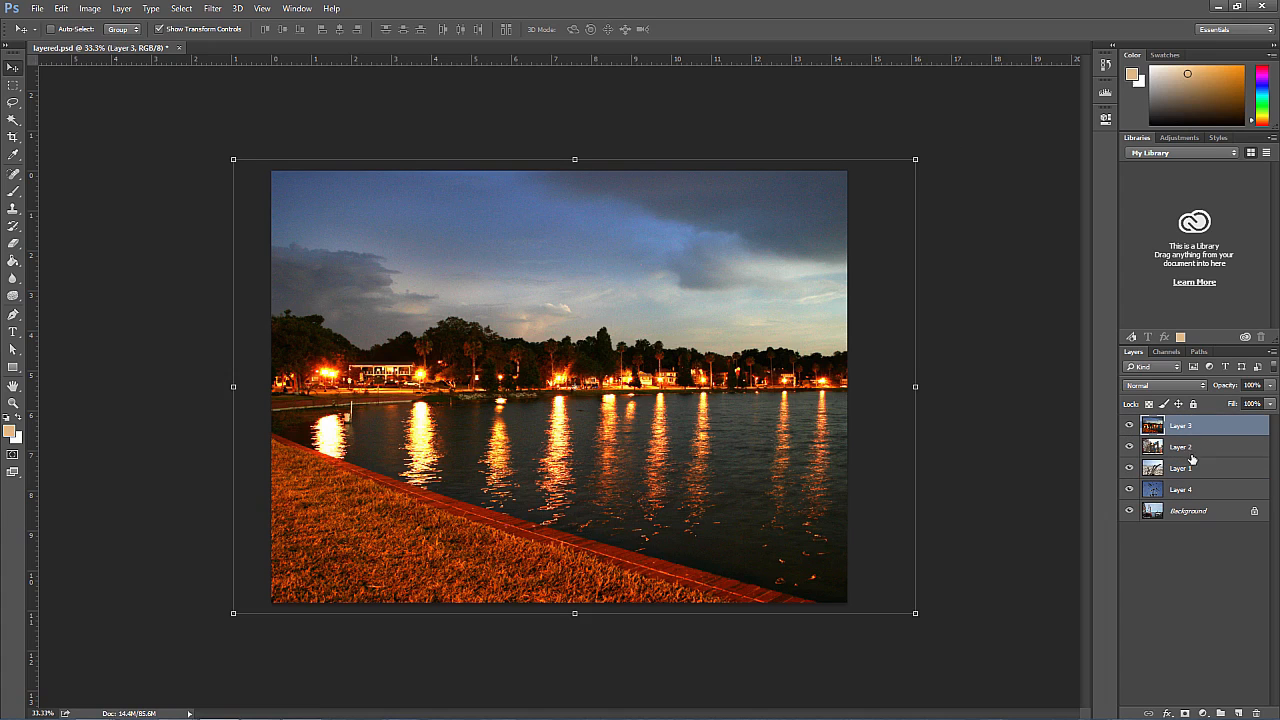
drag(1189, 472, 1196, 424)
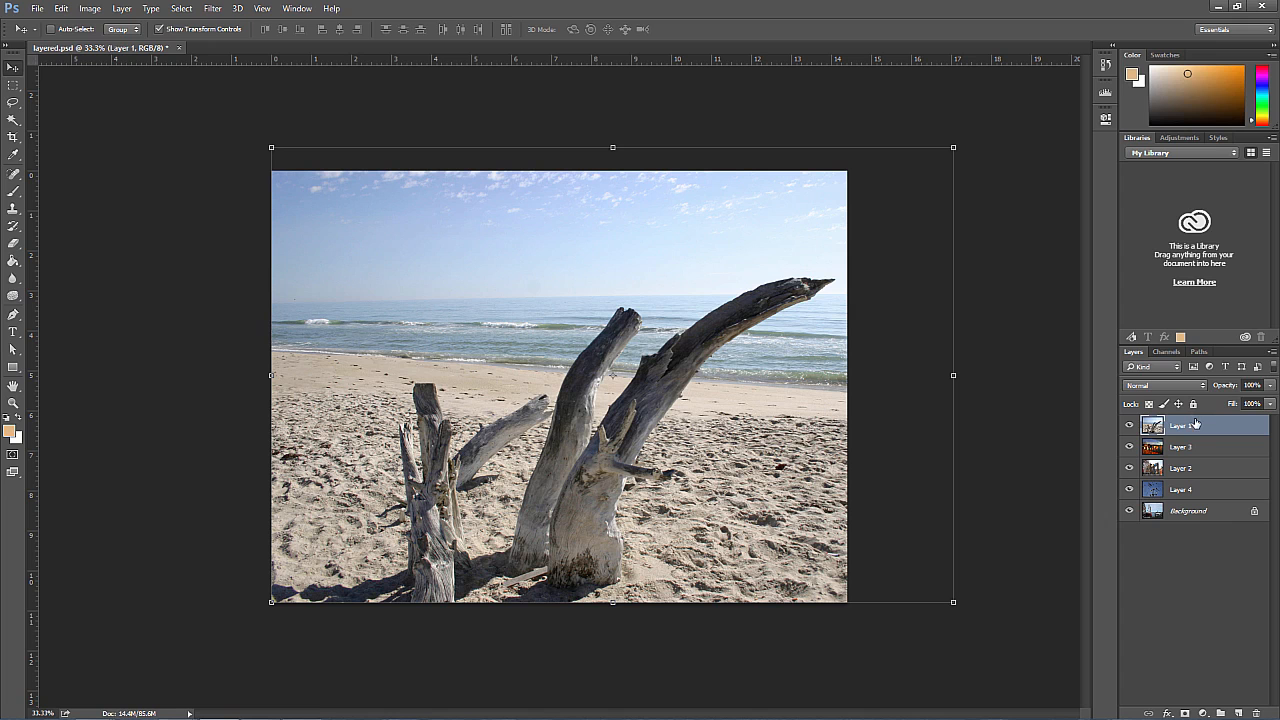
drag(1194, 489, 1192, 429)
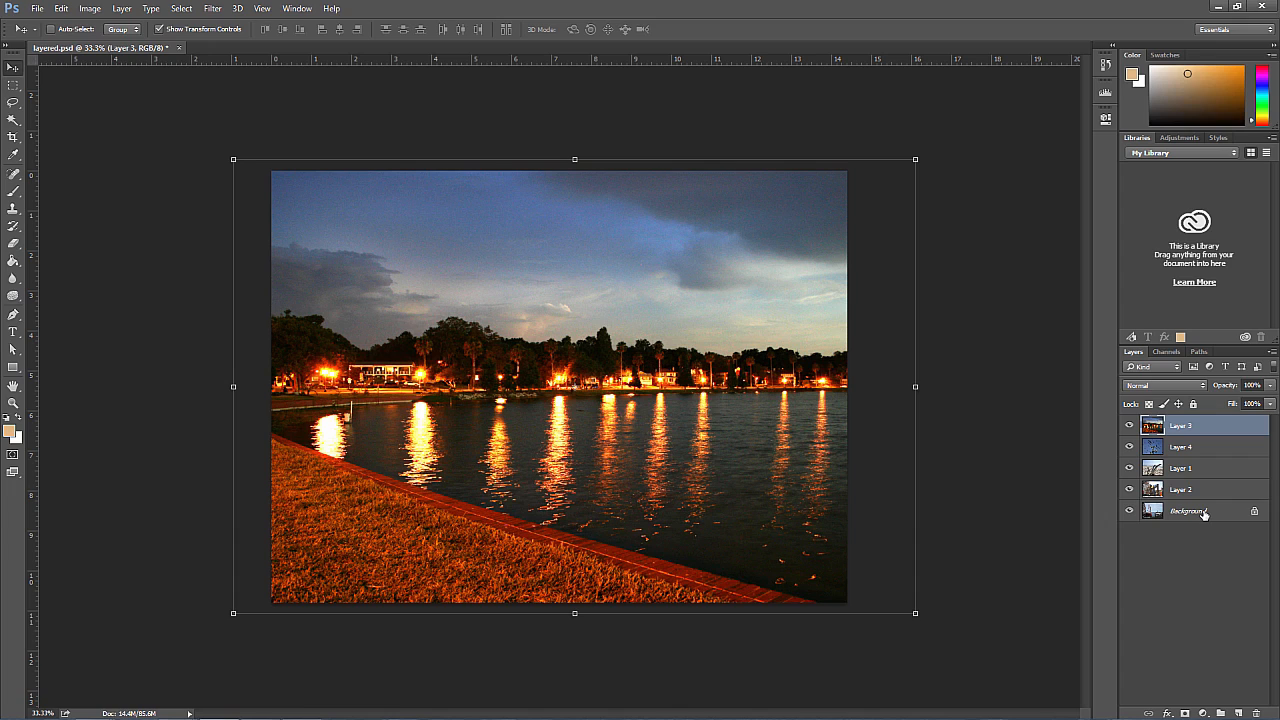
Step: Convert the locked Background into a regular layer named Layer 0 and restack the layers from top down as Layer 3, 1, 4, 0, 2
drag(1204, 513, 1207, 462)
click(1256, 514)
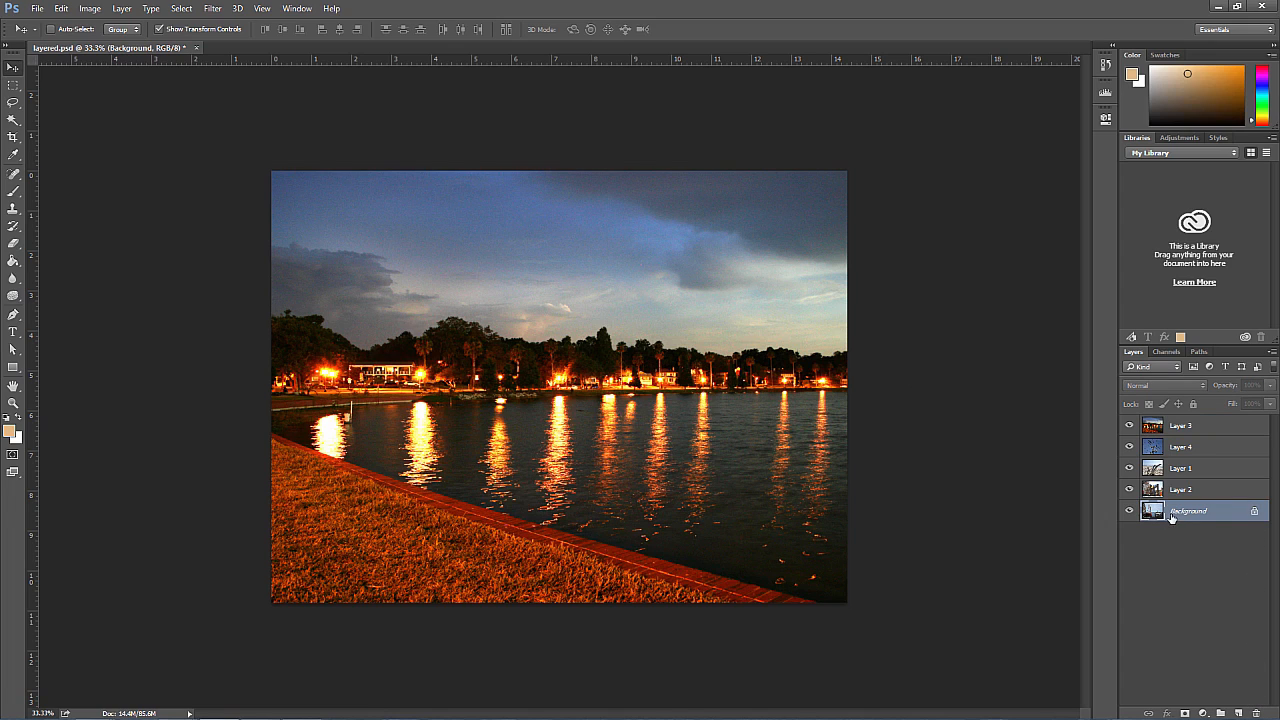
double_click(1172, 514)
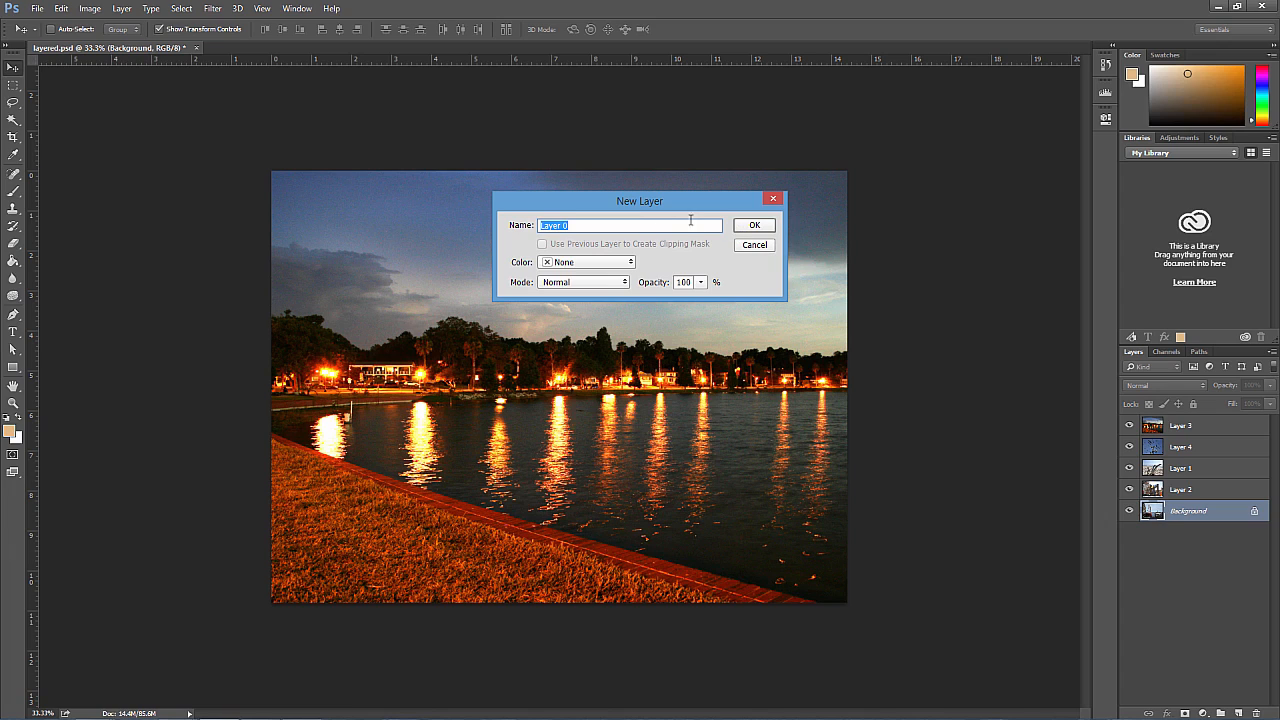
click(745, 224)
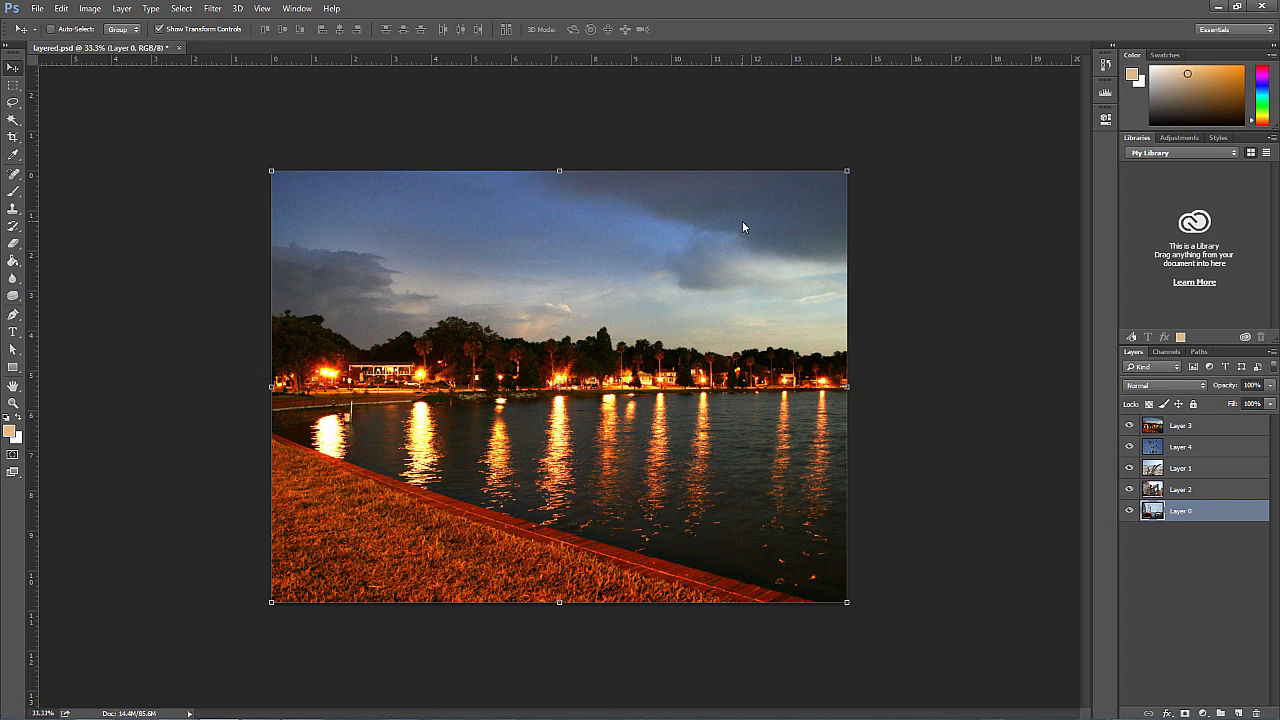
drag(1213, 508, 1212, 420)
drag(1193, 476, 1187, 423)
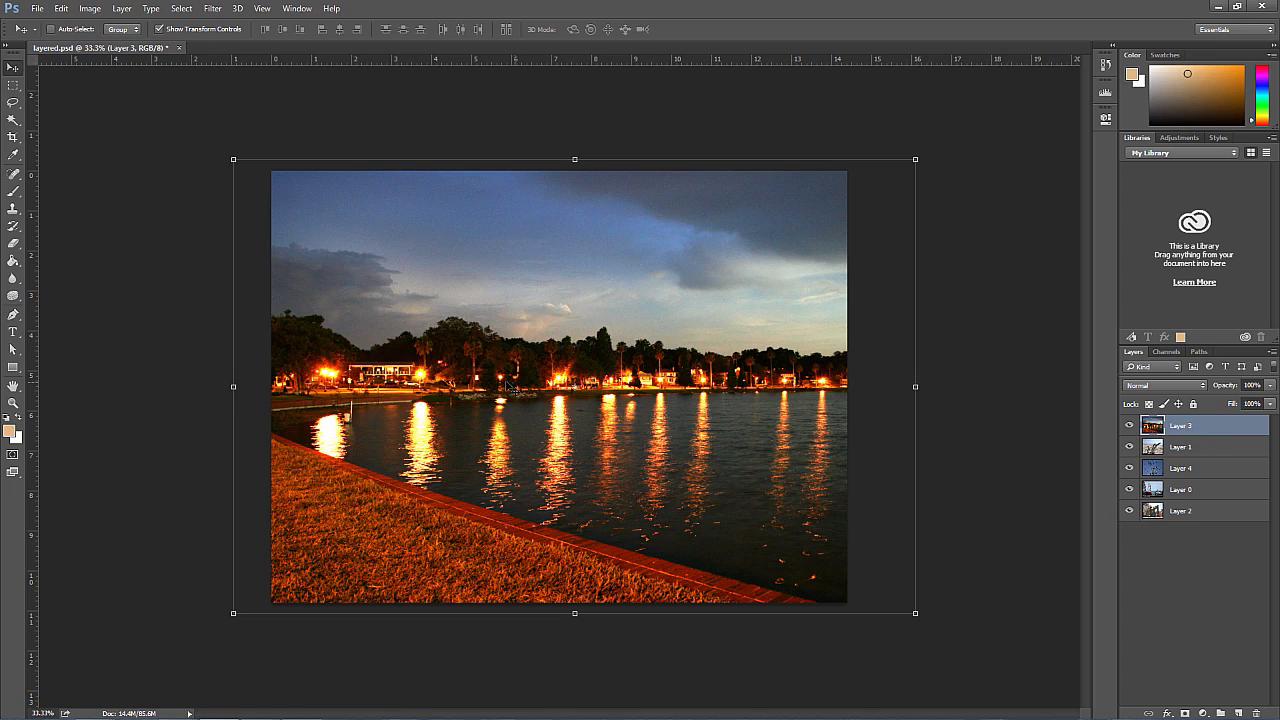
Step: Cut a rectangular hole in Layer 3 across the sky, tree line and water, left of the photo's centre
click(12, 86)
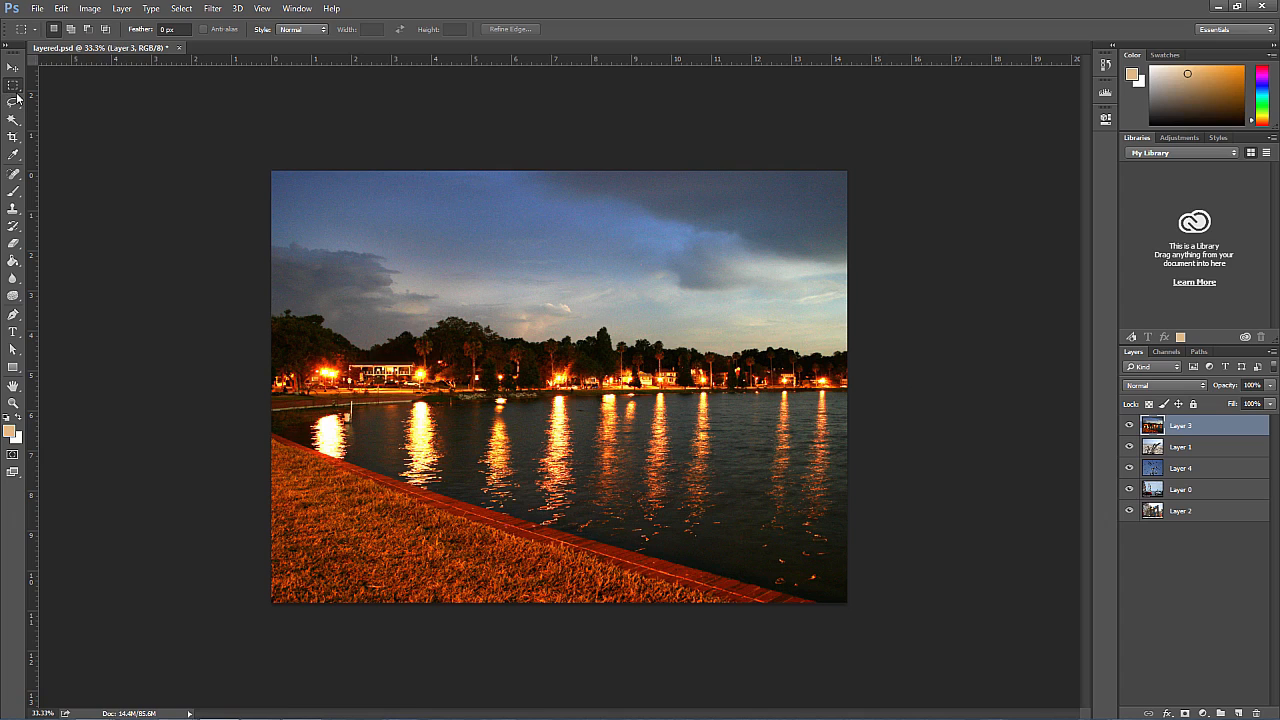
drag(417, 253, 621, 439)
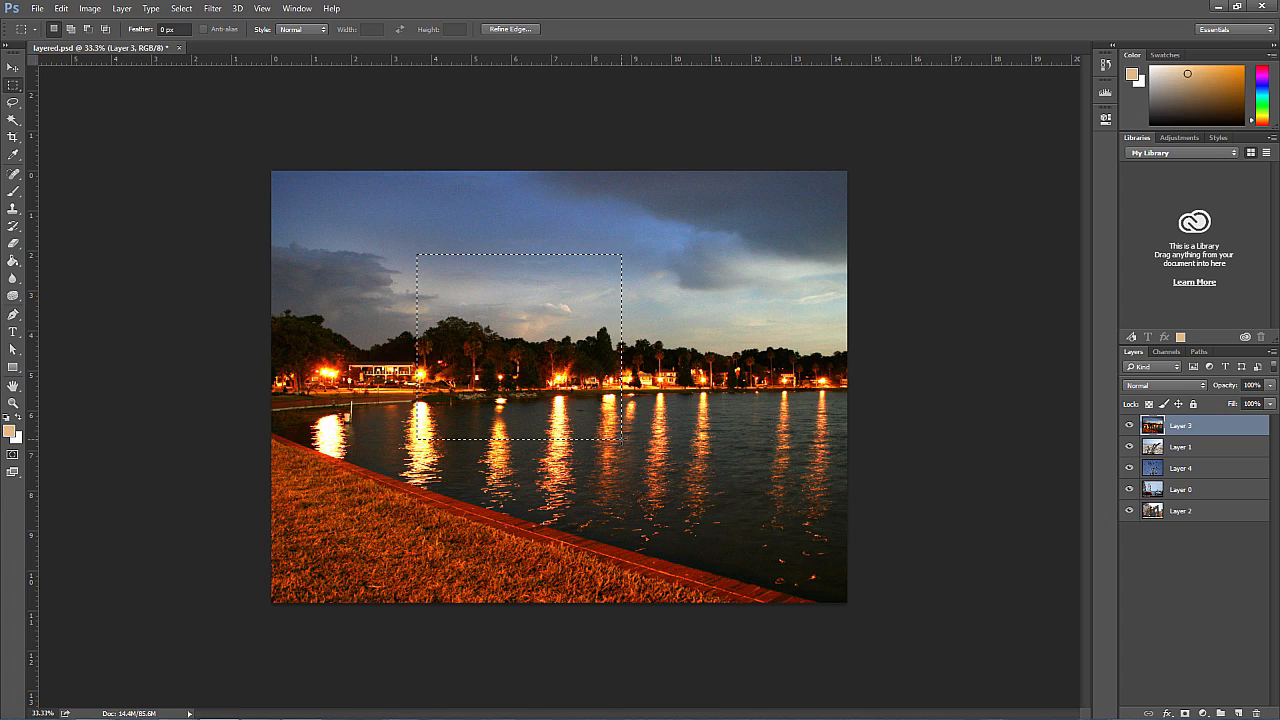
key(Delete)
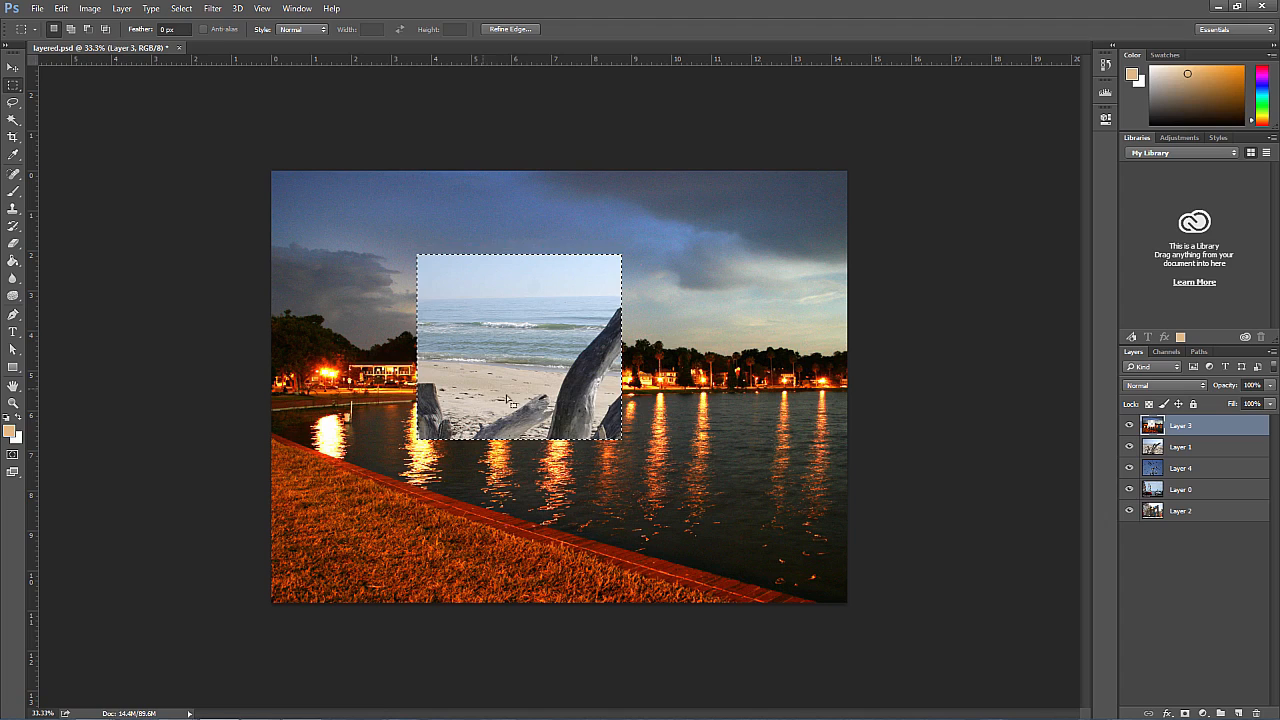
Step: Delete a rectangular area of Layer 1 overlapping the lower right part of the hole in Layer 3, and clear the selection
click(1191, 452)
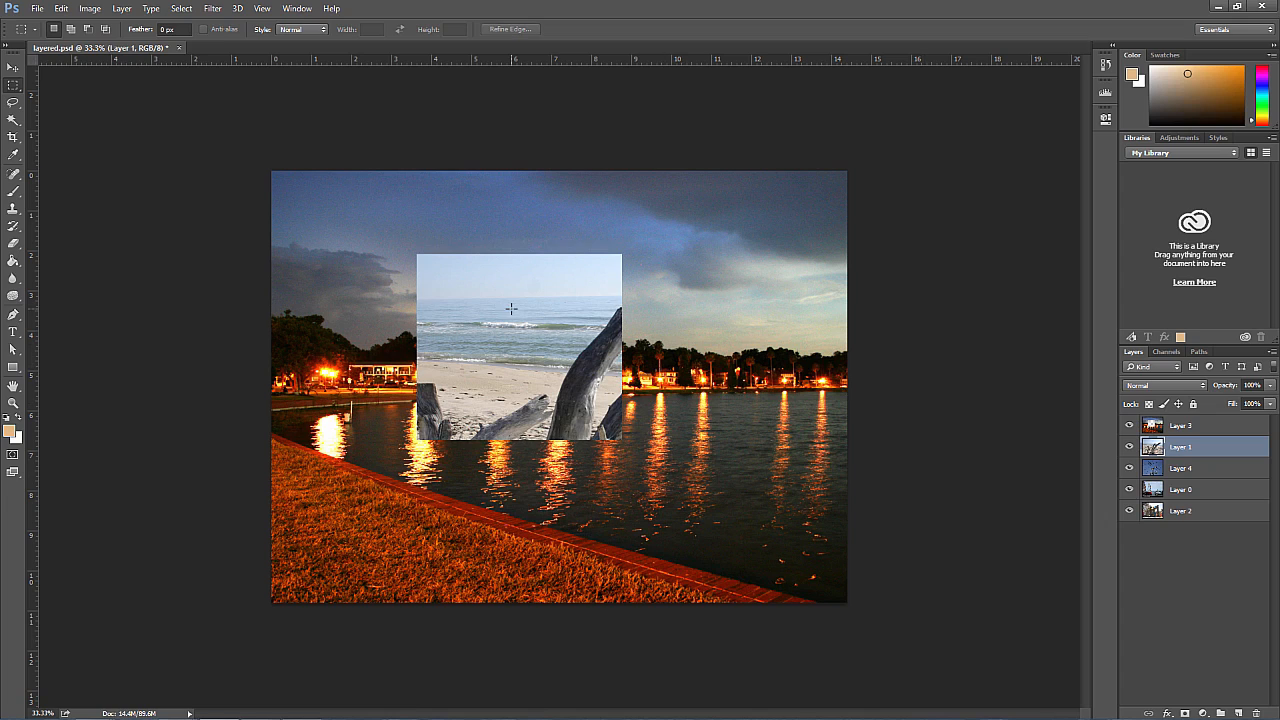
drag(511, 308, 723, 493)
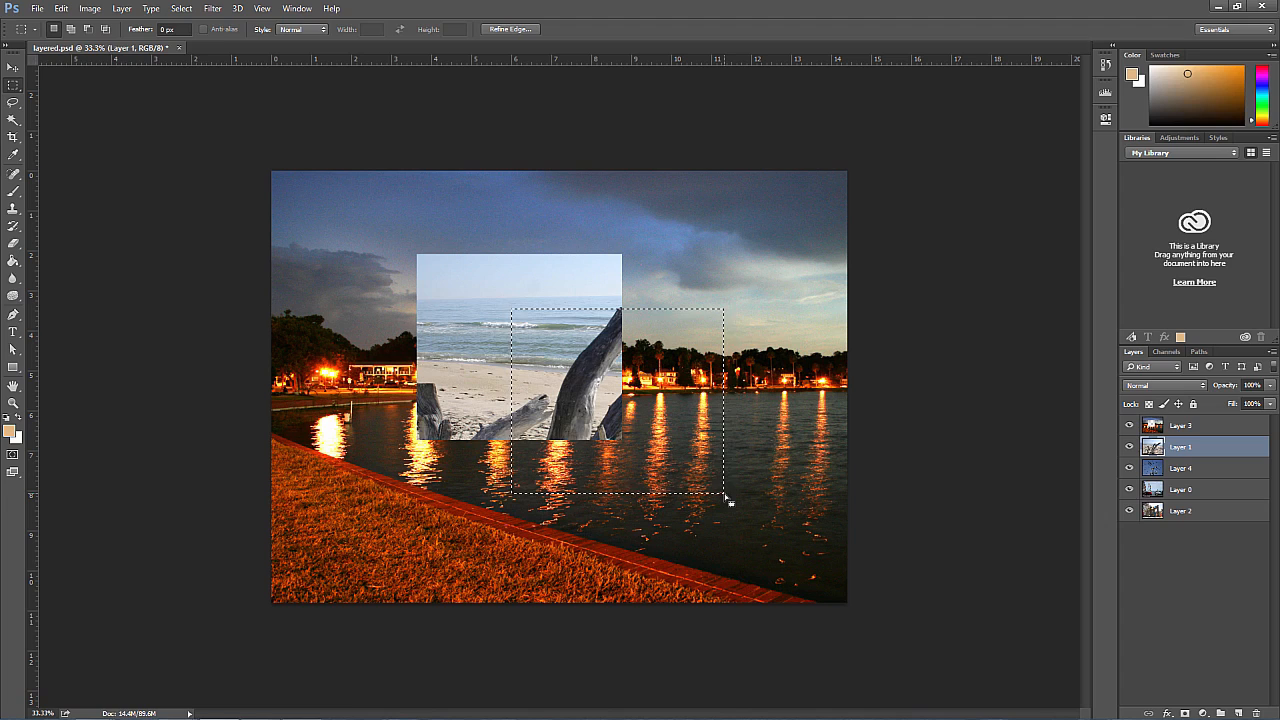
key(Delete)
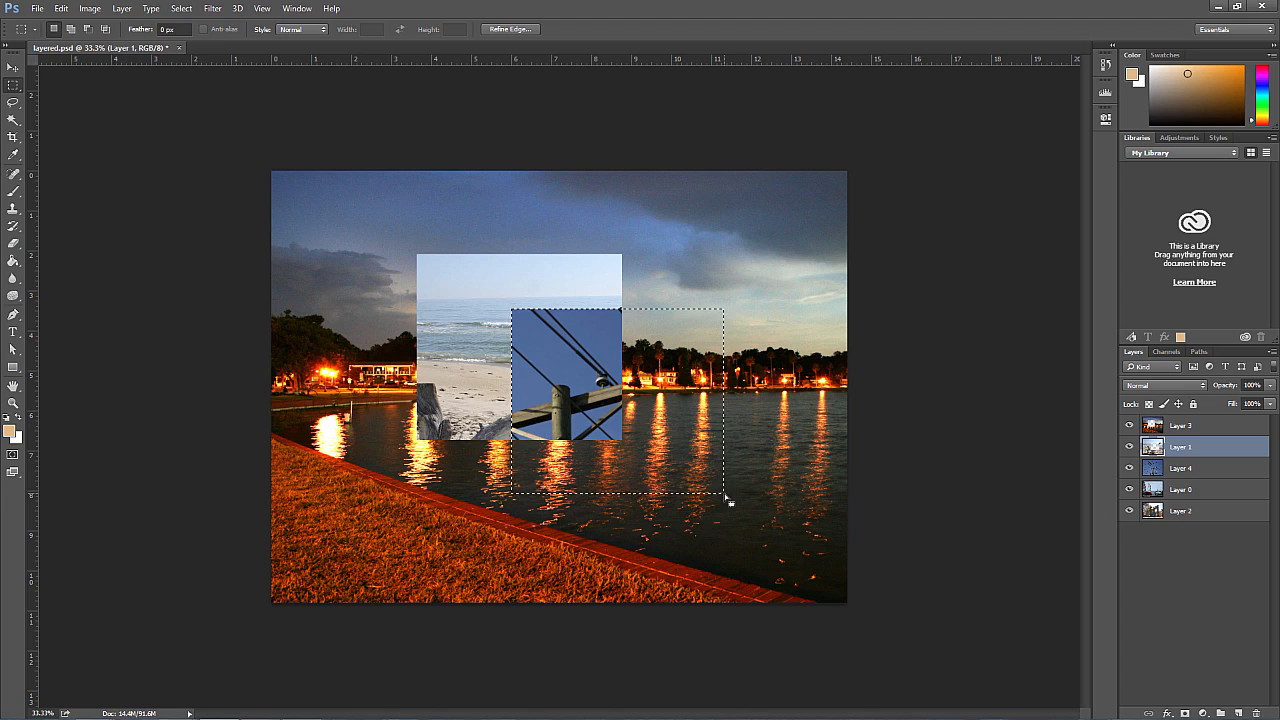
key(ctrl+d)
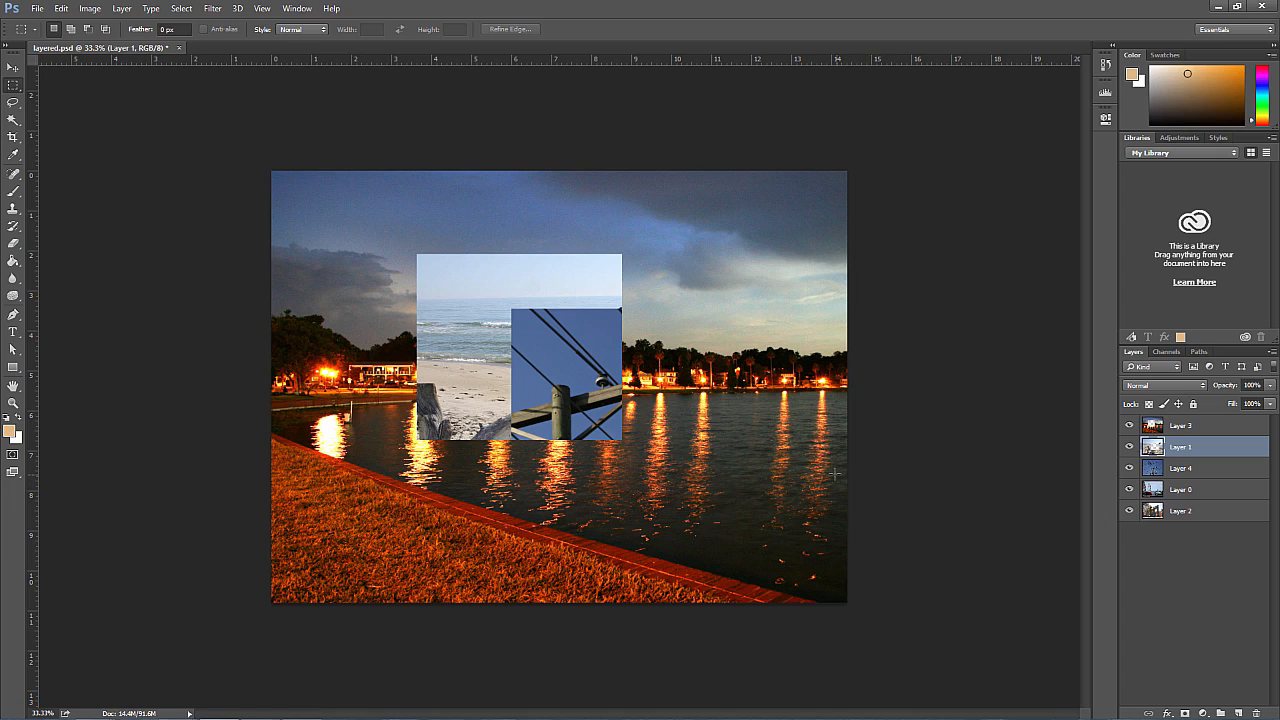
Step: Paint a tan stroke on Layer 3 over the sky and the hole's upper edge with a soft round 100 px brush
click(13, 193)
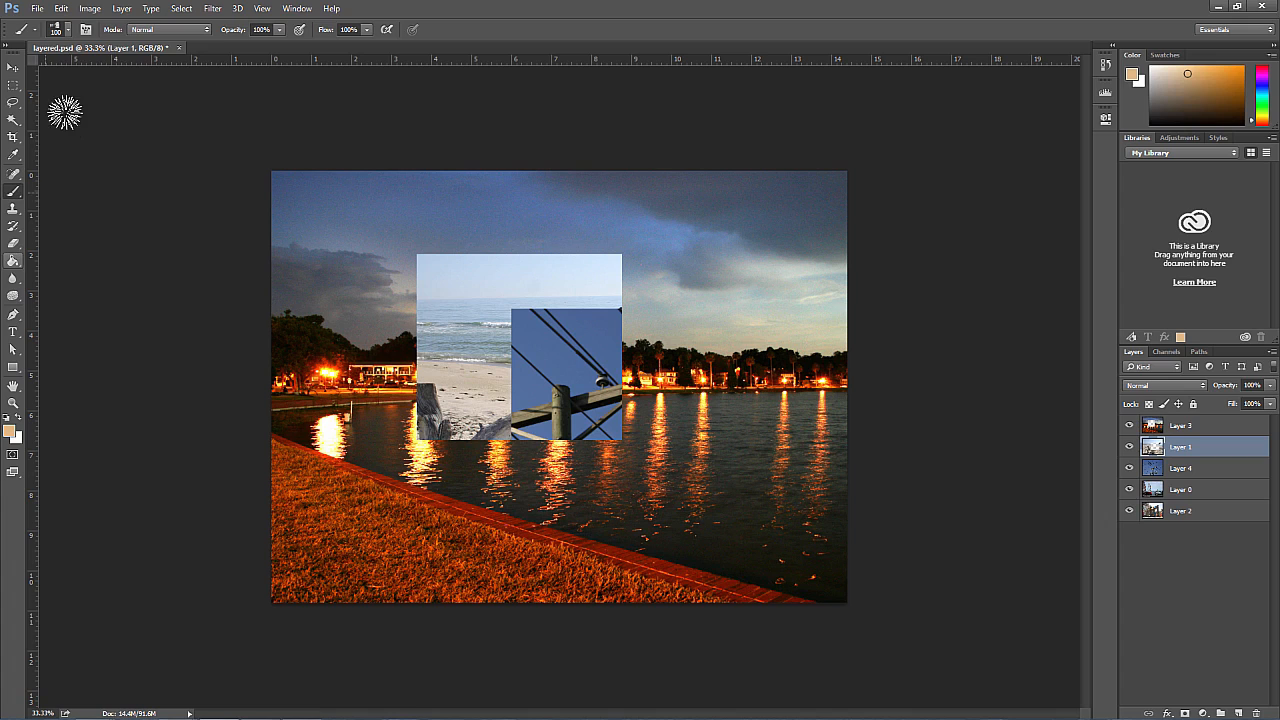
click(74, 29)
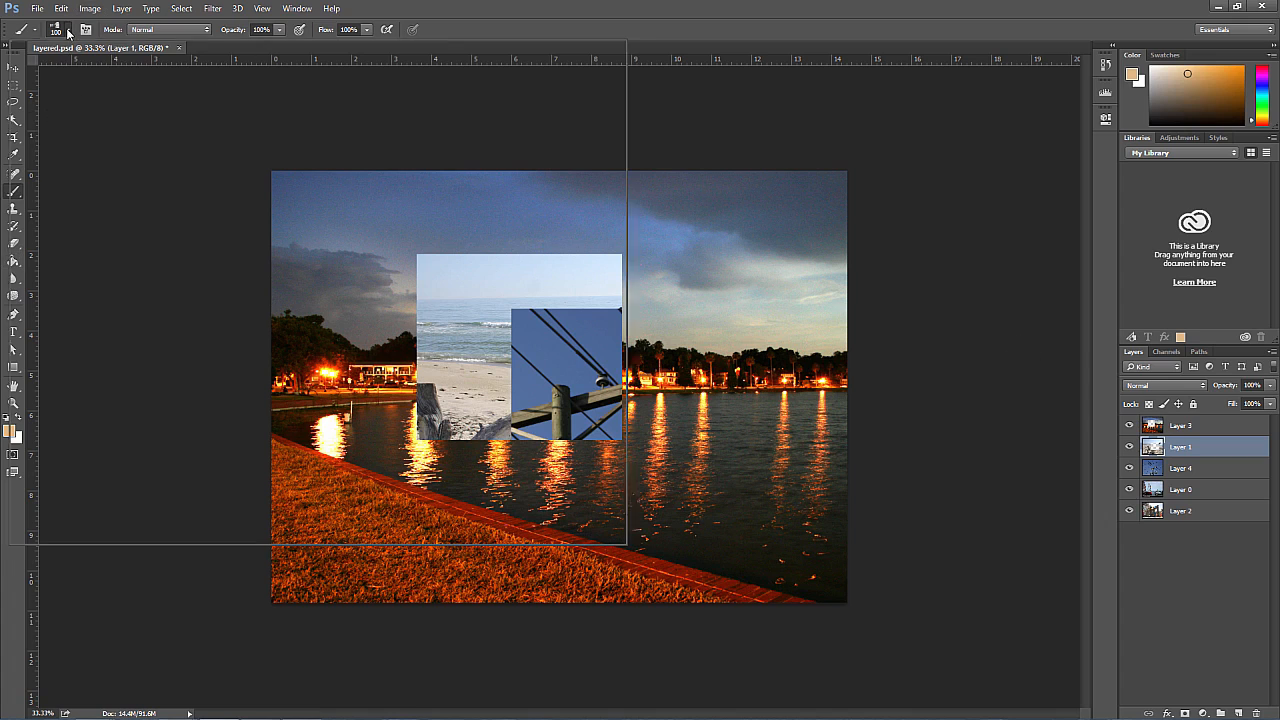
click(209, 177)
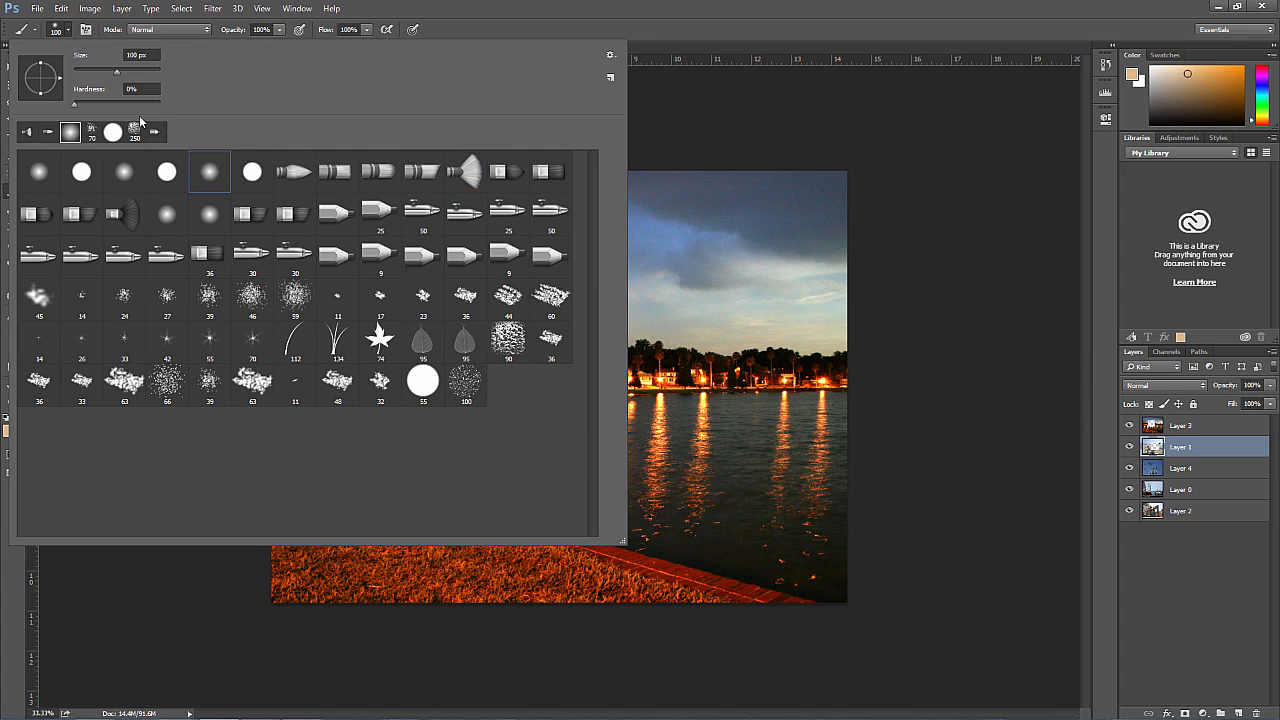
click(67, 33)
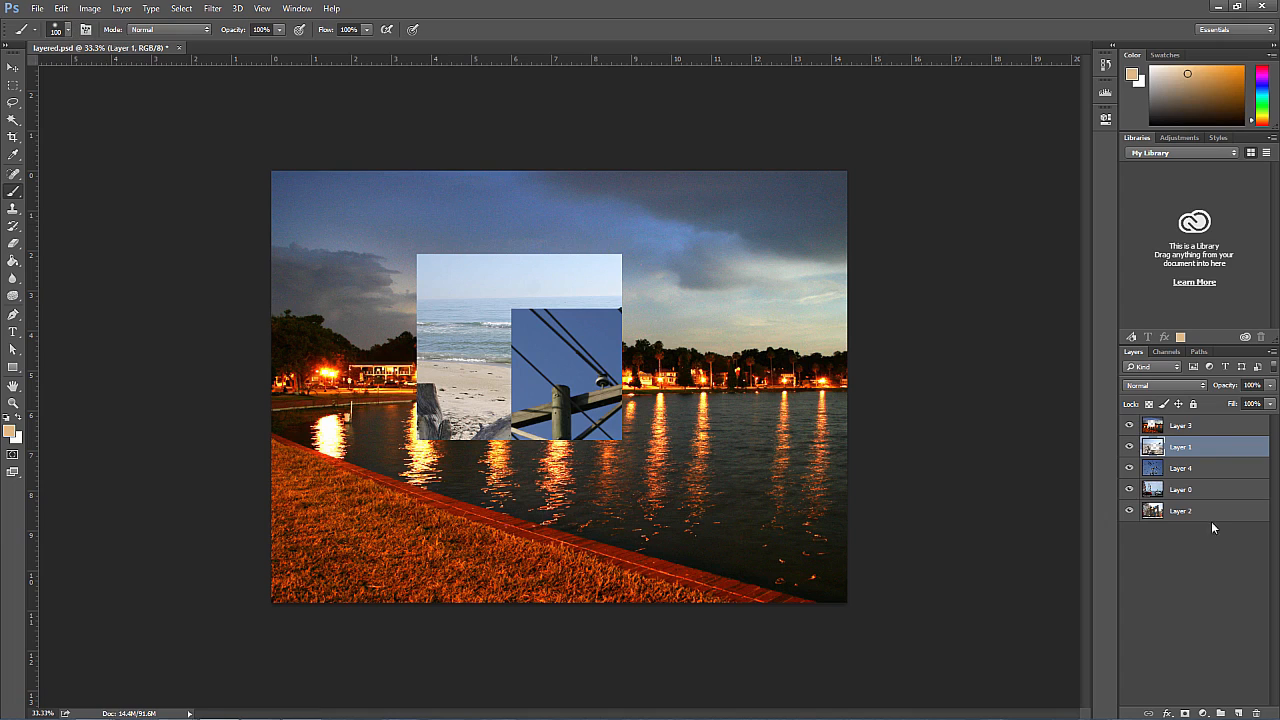
click(1197, 428)
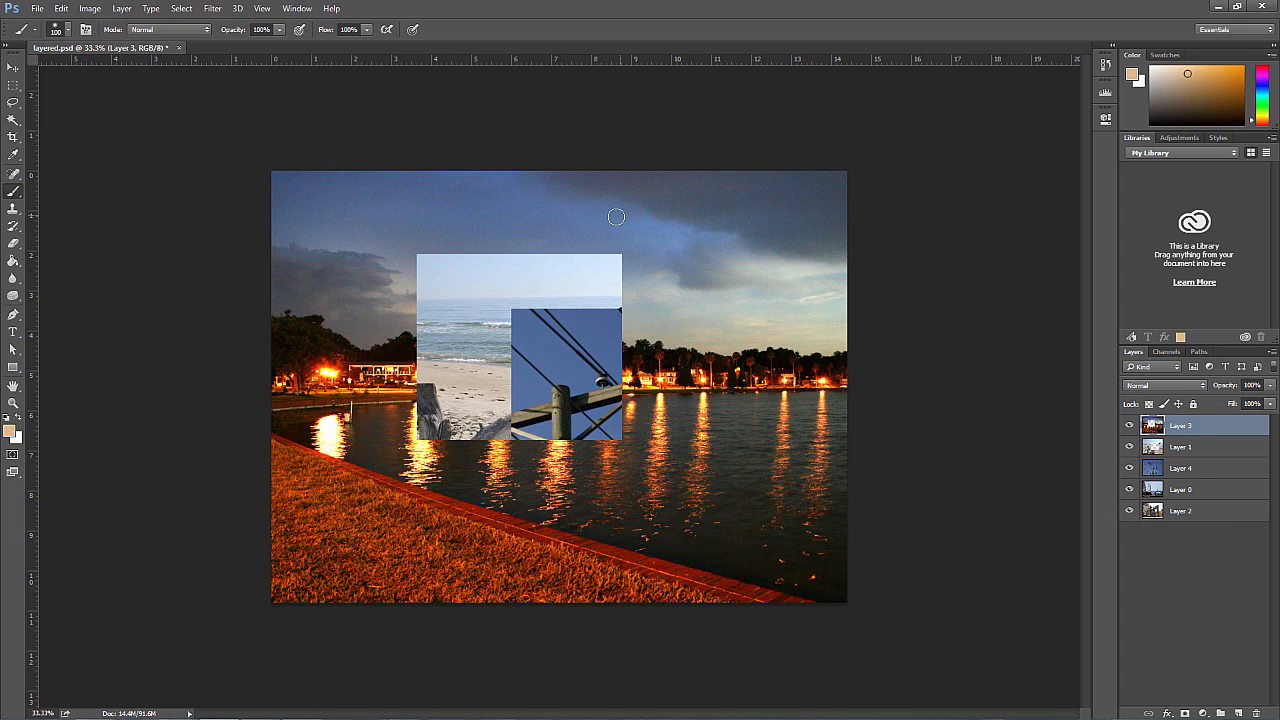
mouse_move(618, 215)
mouse_down()
mouse_move(479, 255)
mouse_move(590, 227)
mouse_move(618, 229)
mouse_move(494, 271)
mouse_move(573, 251)
mouse_move(559, 255)
mouse_move(669, 253)
mouse_move(552, 260)
mouse_move(615, 266)
mouse_move(583, 272)
mouse_up()
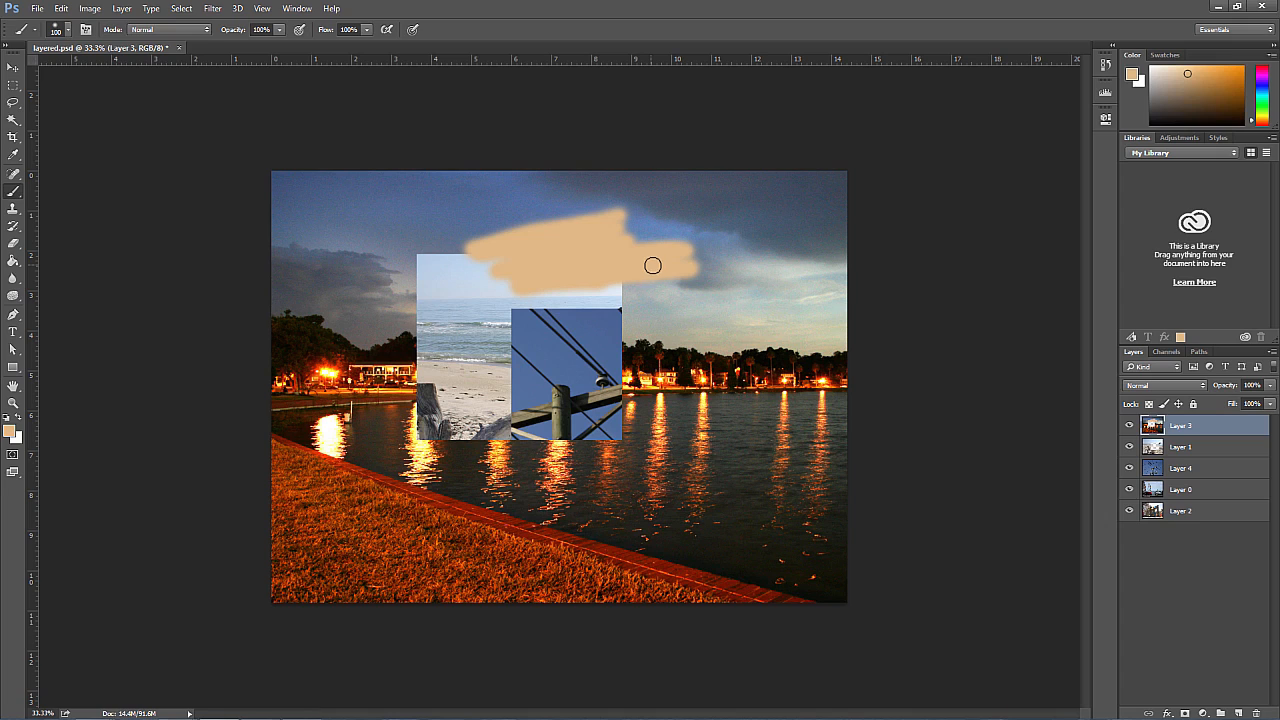
Step: Paint a tan stroke over the left part of the skyline on a new layer above Layer 3, and shift it down and right
click(1239, 713)
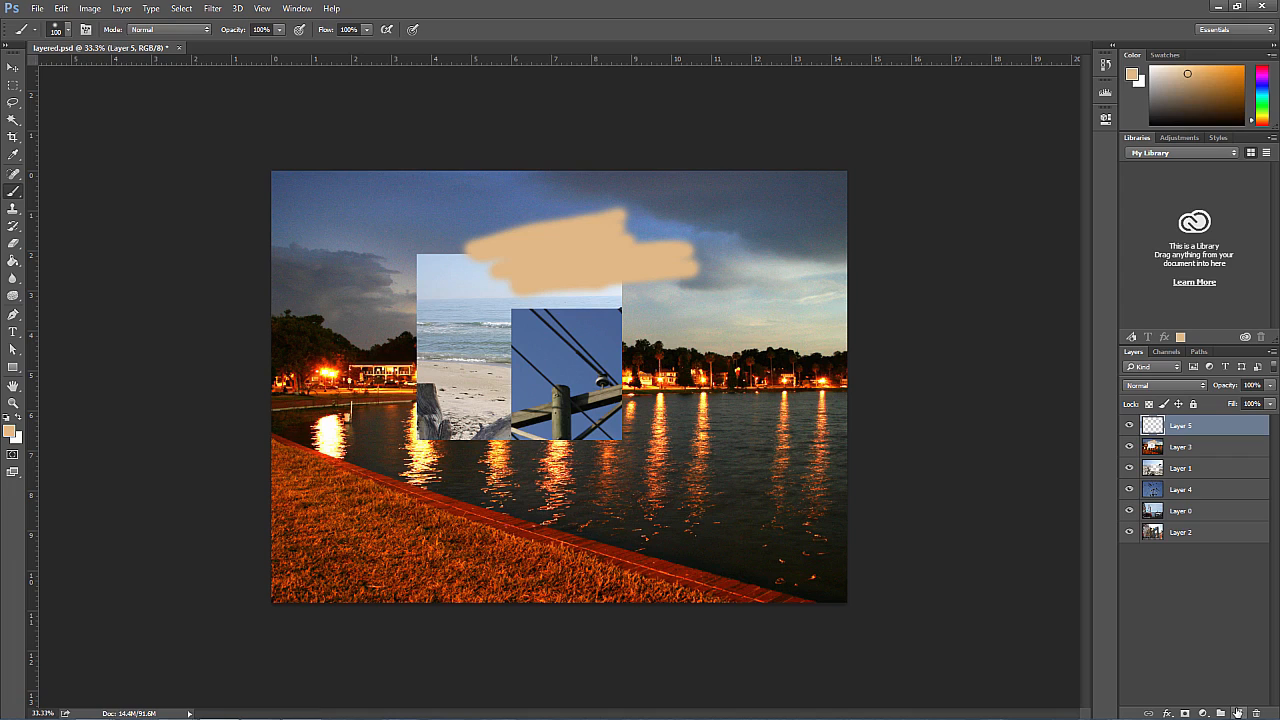
mouse_move(401, 289)
mouse_down()
mouse_move(345, 319)
mouse_move(410, 310)
mouse_move(405, 319)
mouse_move(484, 326)
mouse_move(372, 337)
mouse_up()
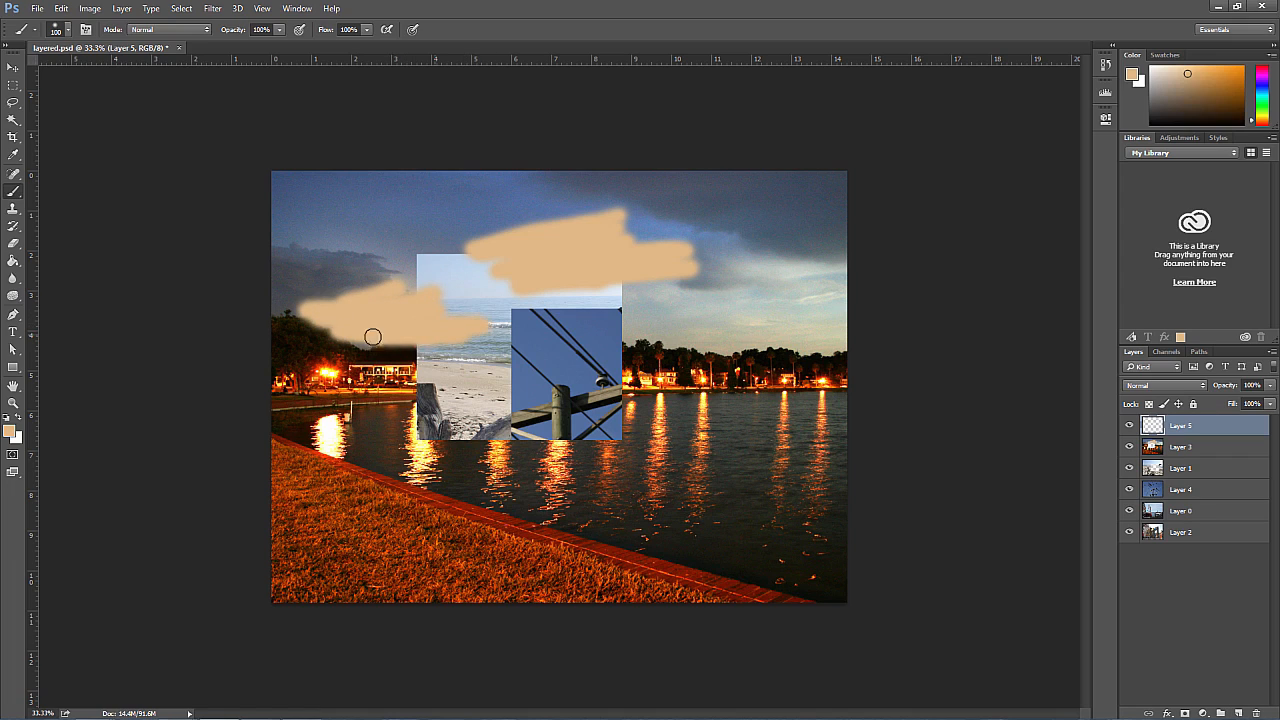
click(13, 67)
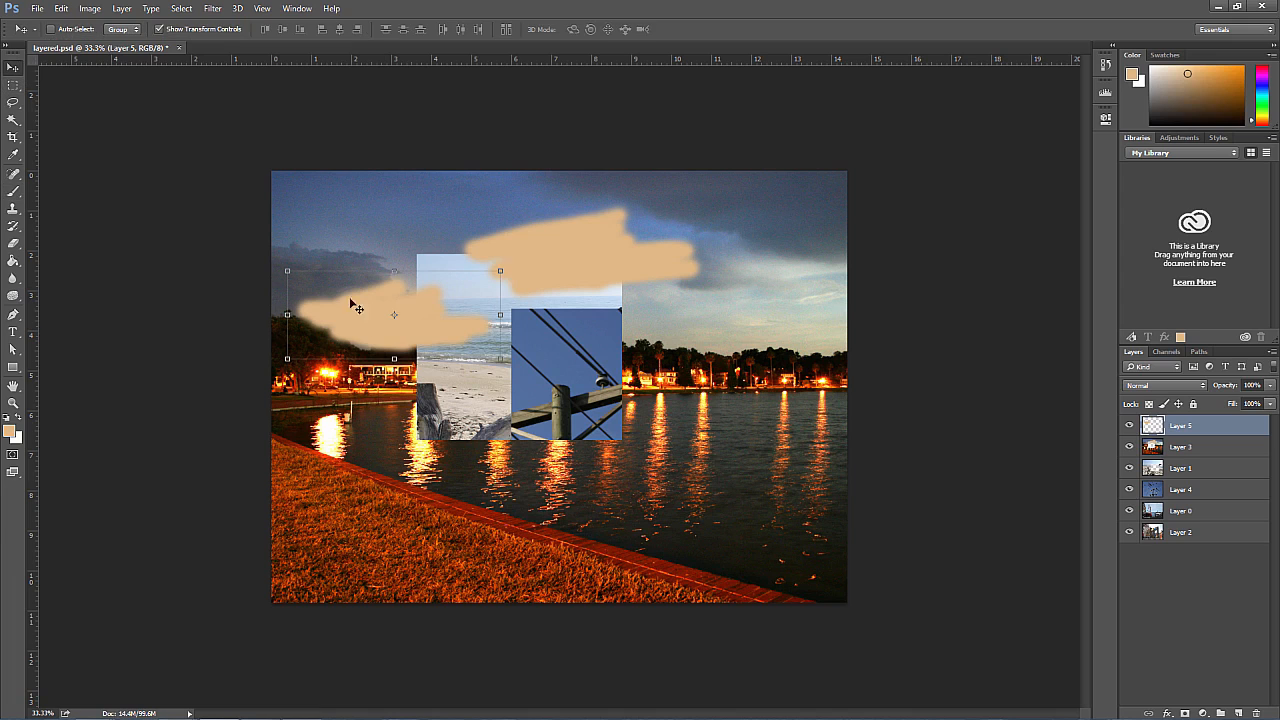
drag(376, 320, 412, 364)
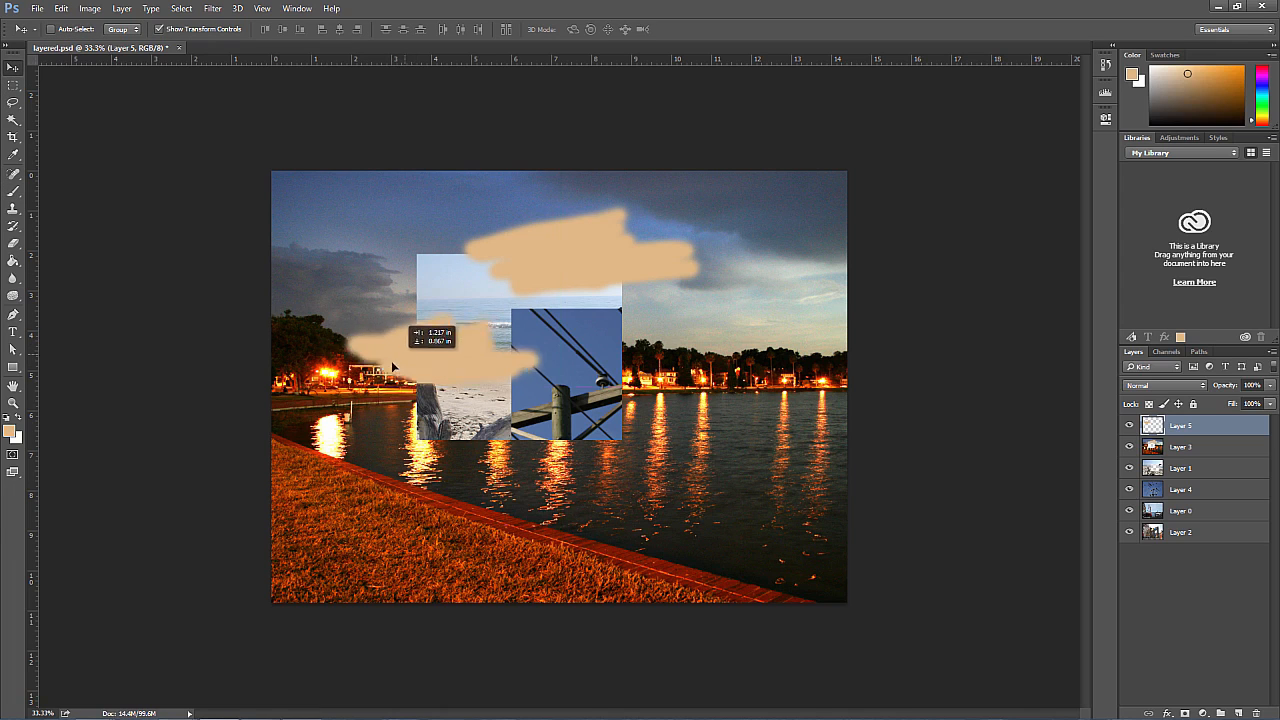
Step: Shift Layer 3 slightly up and to the right, and delete the painted Layer 5
click(1183, 449)
mouse_move(768, 347)
mouse_down()
mouse_move(806, 373)
mouse_move(731, 344)
mouse_move(781, 337)
mouse_up()
click(1183, 426)
drag(457, 365, 430, 330)
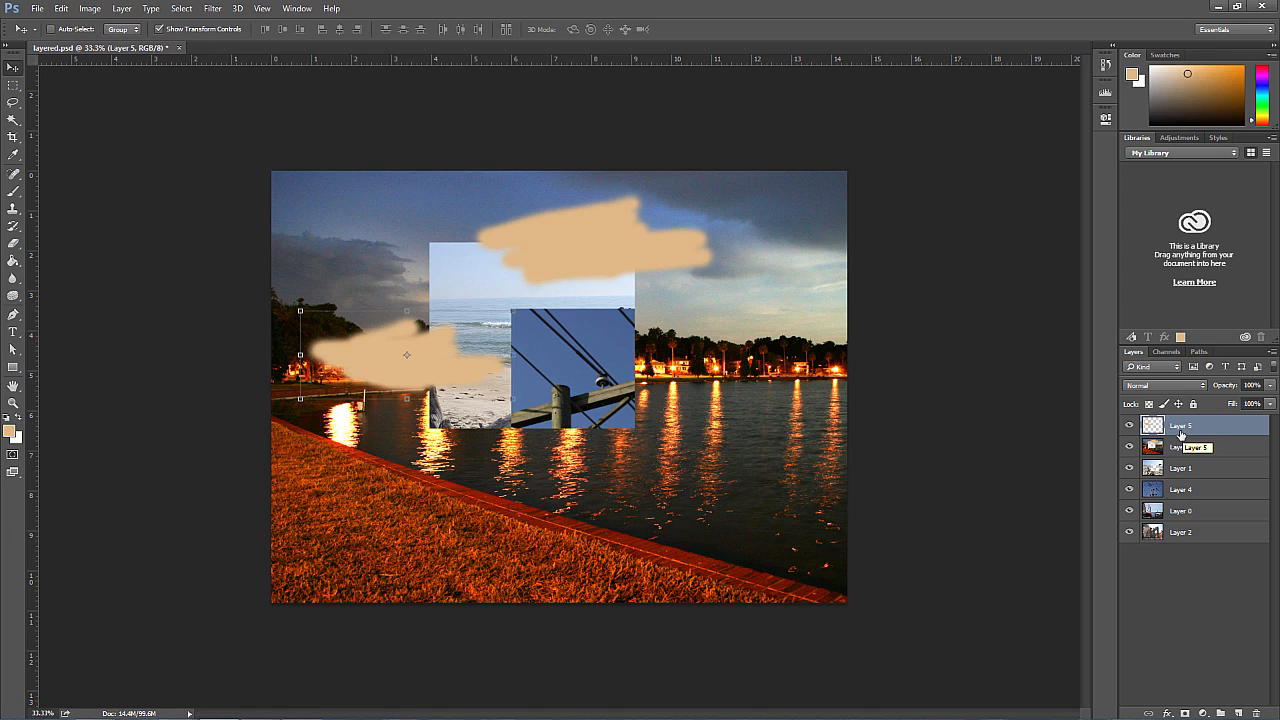
key(Delete)
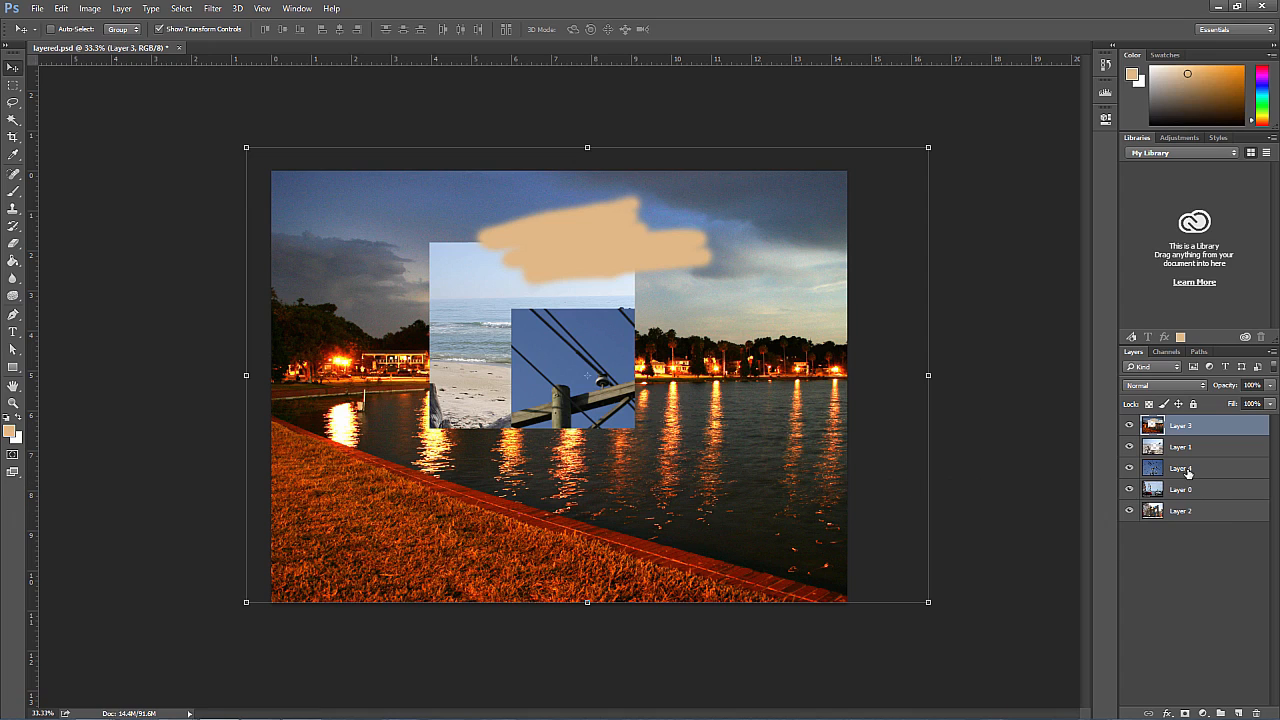
Step: Duplicate Layer 4 and, with Layers 3 and 1 hidden, copy a rectangle around the pole's upper crossarm from the duplicate onto a new layer
drag(1188, 472, 1238, 710)
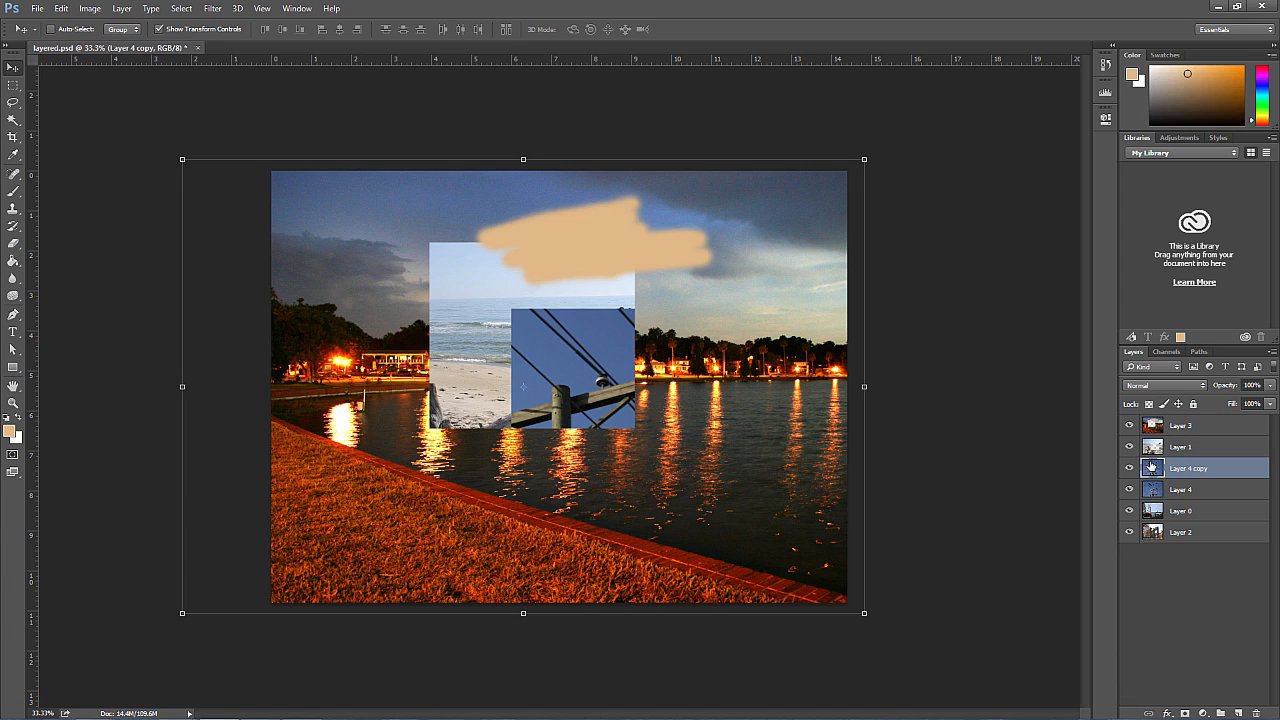
drag(390, 279, 737, 511)
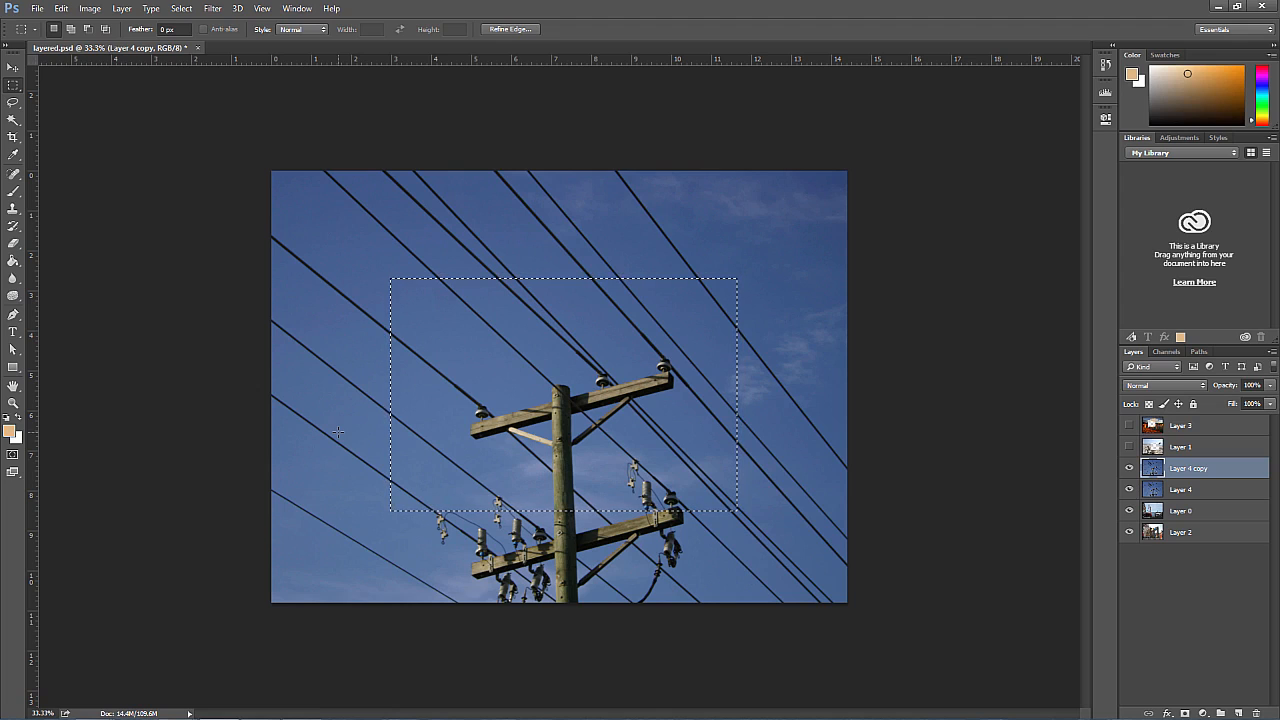
key(ctrl+j)
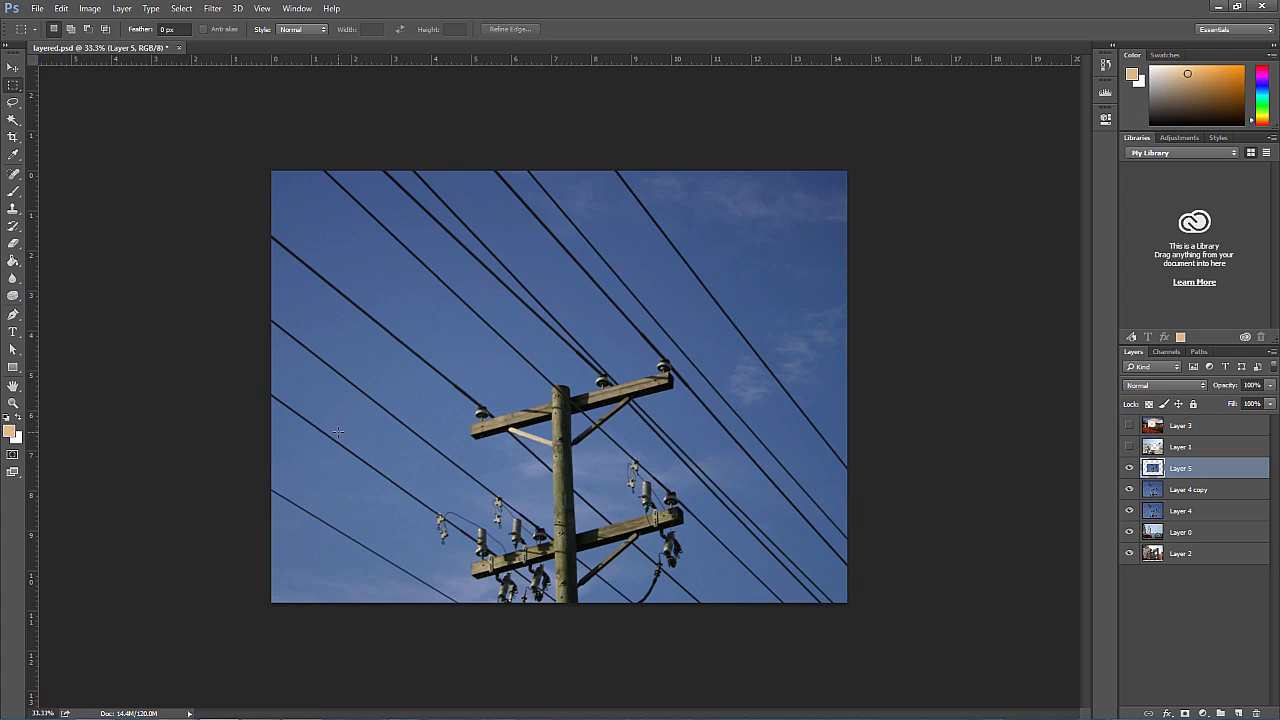
Step: Hide all visible layers below Layer 5 to inspect its copied rectangle alone, and show them again
click(1130, 490)
click(1130, 511)
click(1130, 532)
click(1130, 553)
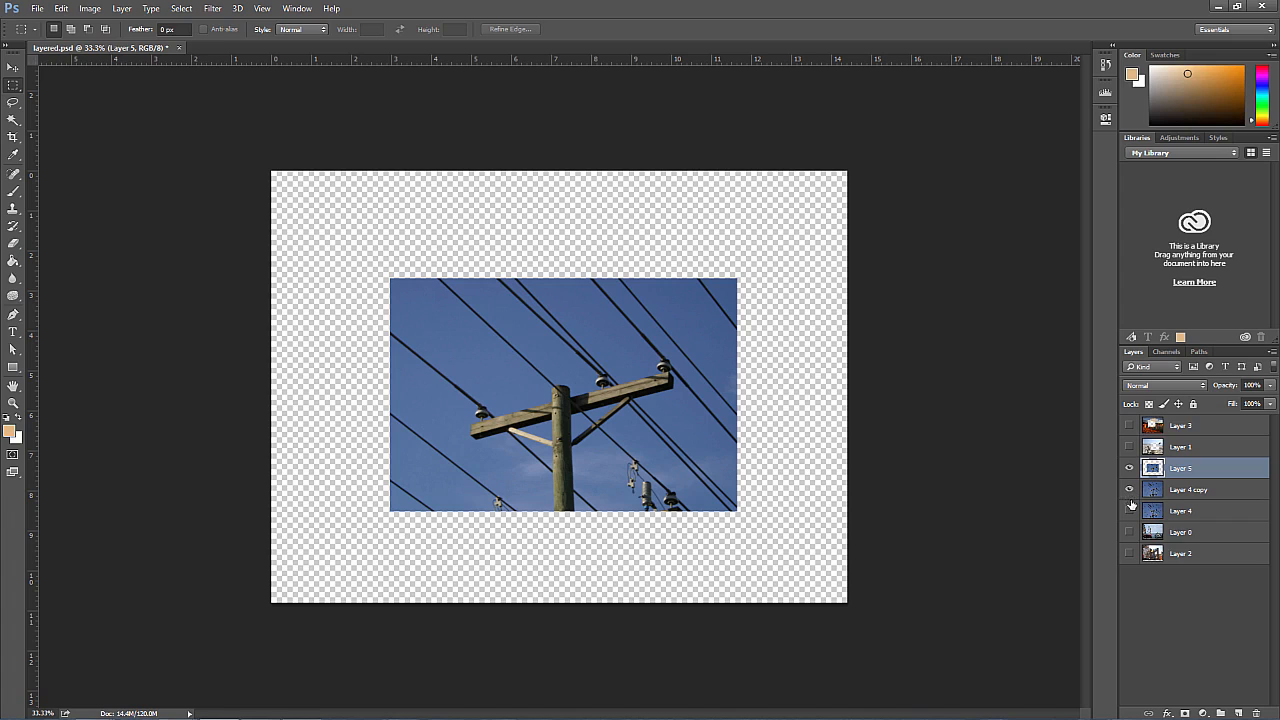
drag(1130, 498, 1130, 556)
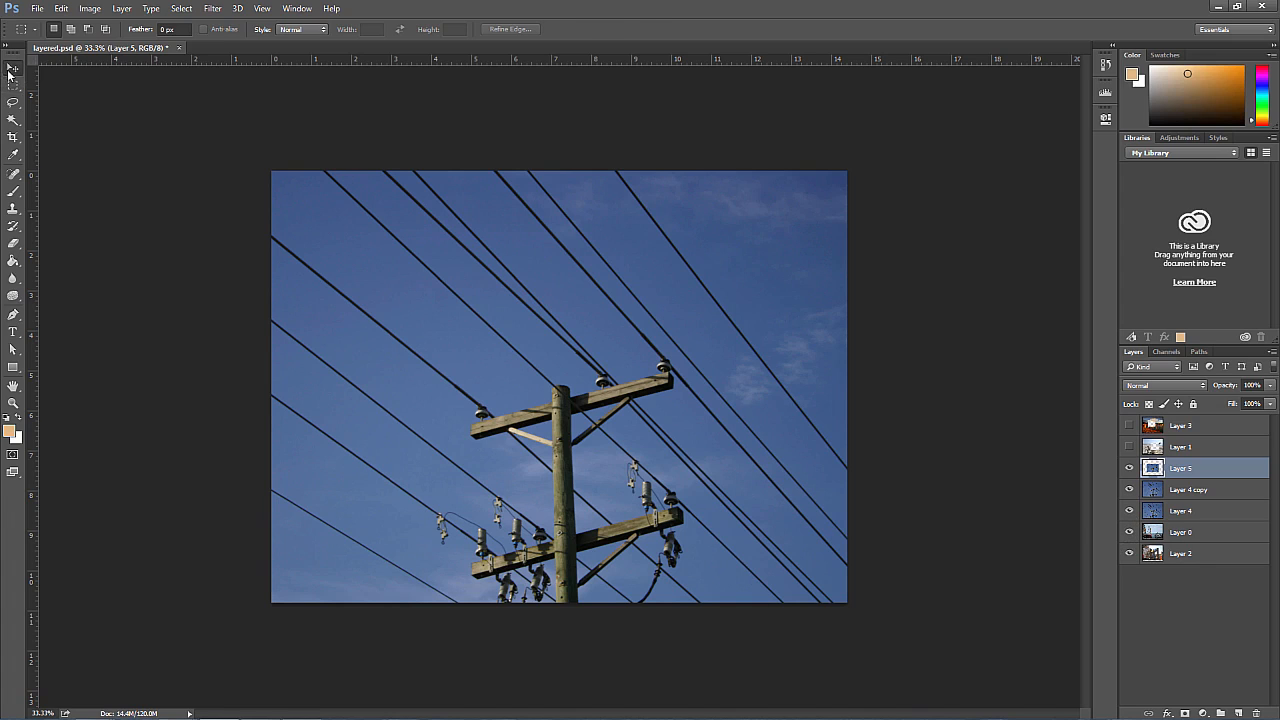
Step: Shift Layer 5's copied pole rectangle down and to the right with the Move tool
click(13, 67)
drag(510, 294, 573, 337)
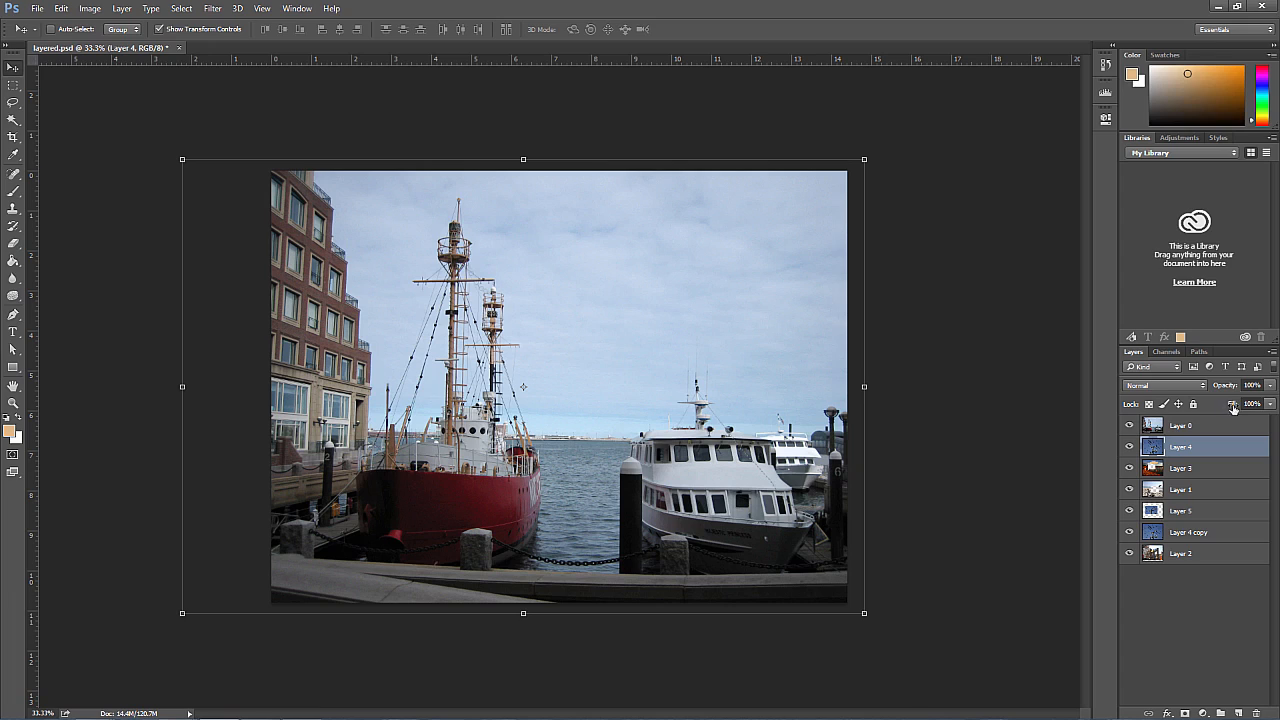
Step: Try out the opacity of Layer 0 and return it to 100%
click(1205, 425)
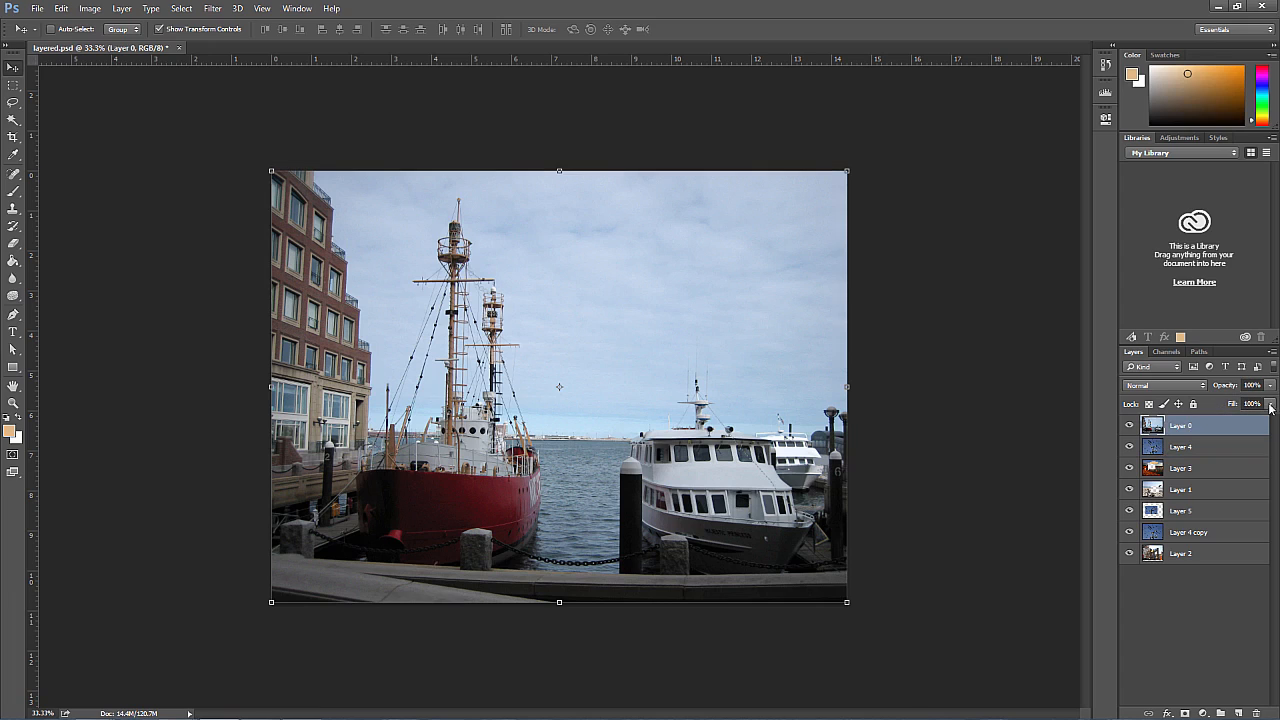
click(1273, 387)
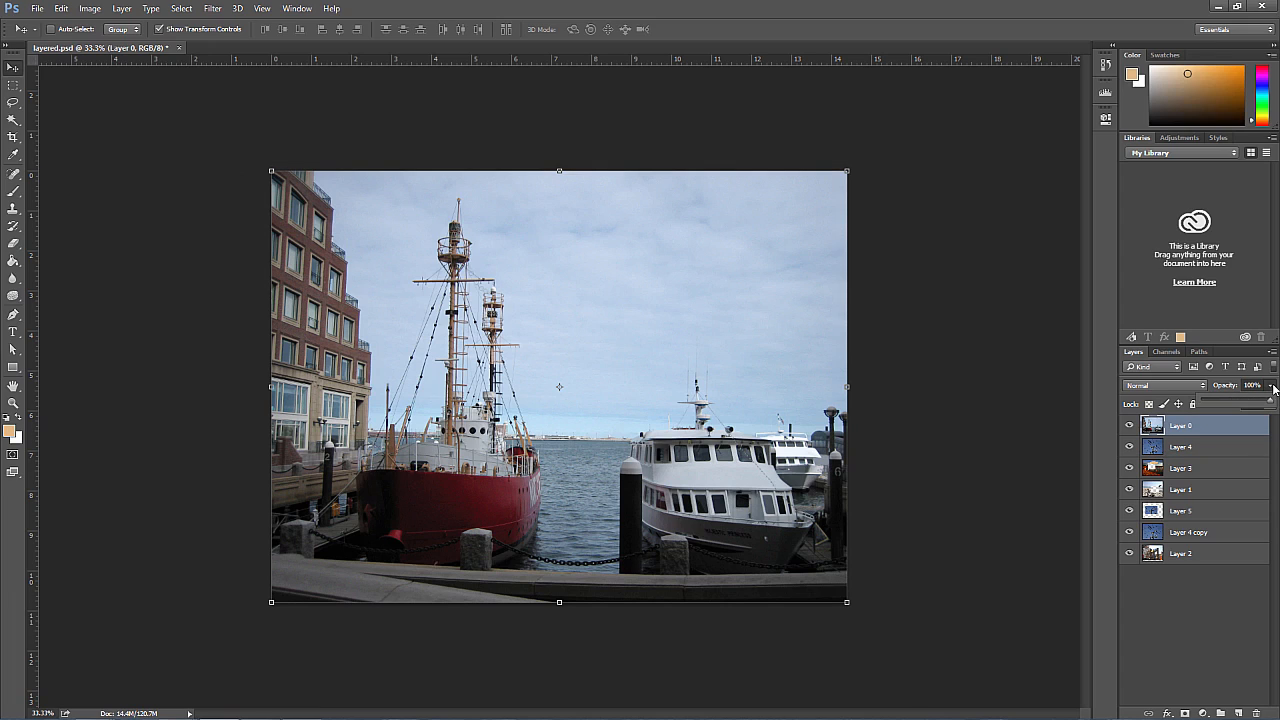
drag(1237, 402, 1272, 405)
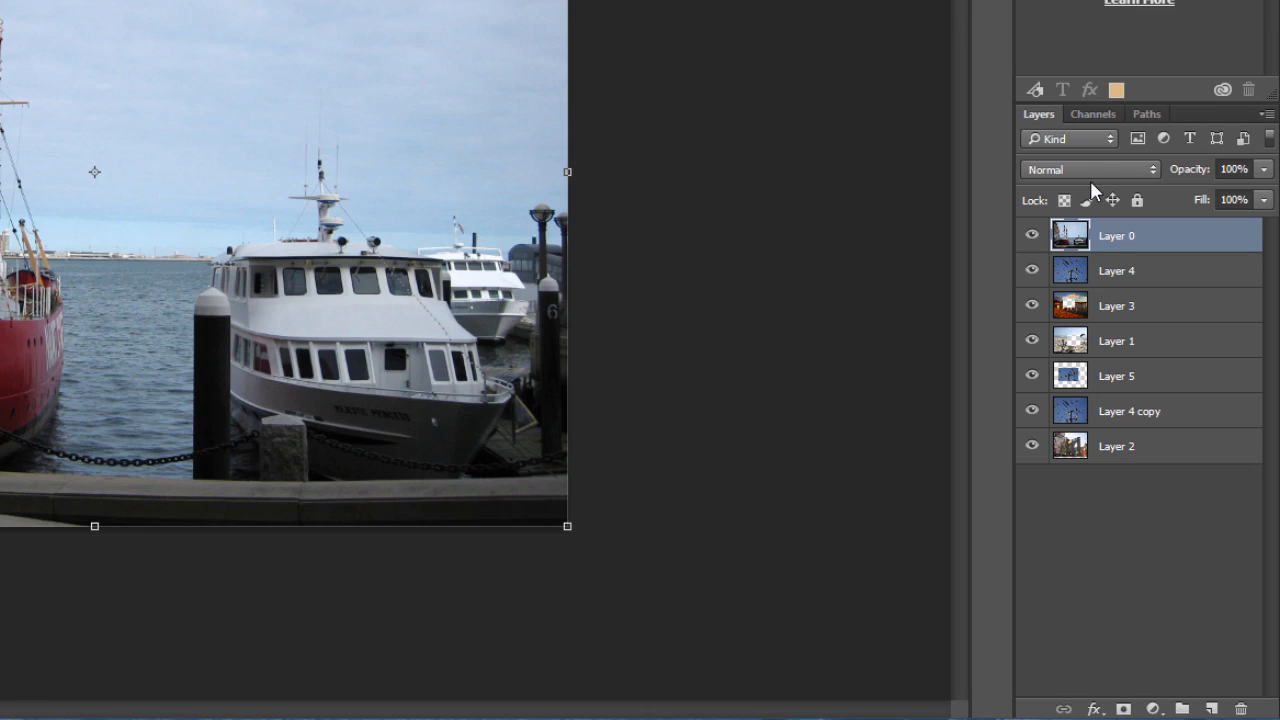
Step: Create a layer group at the top of the stack and move Layer 4 and Layer 0 into it
click(1187, 710)
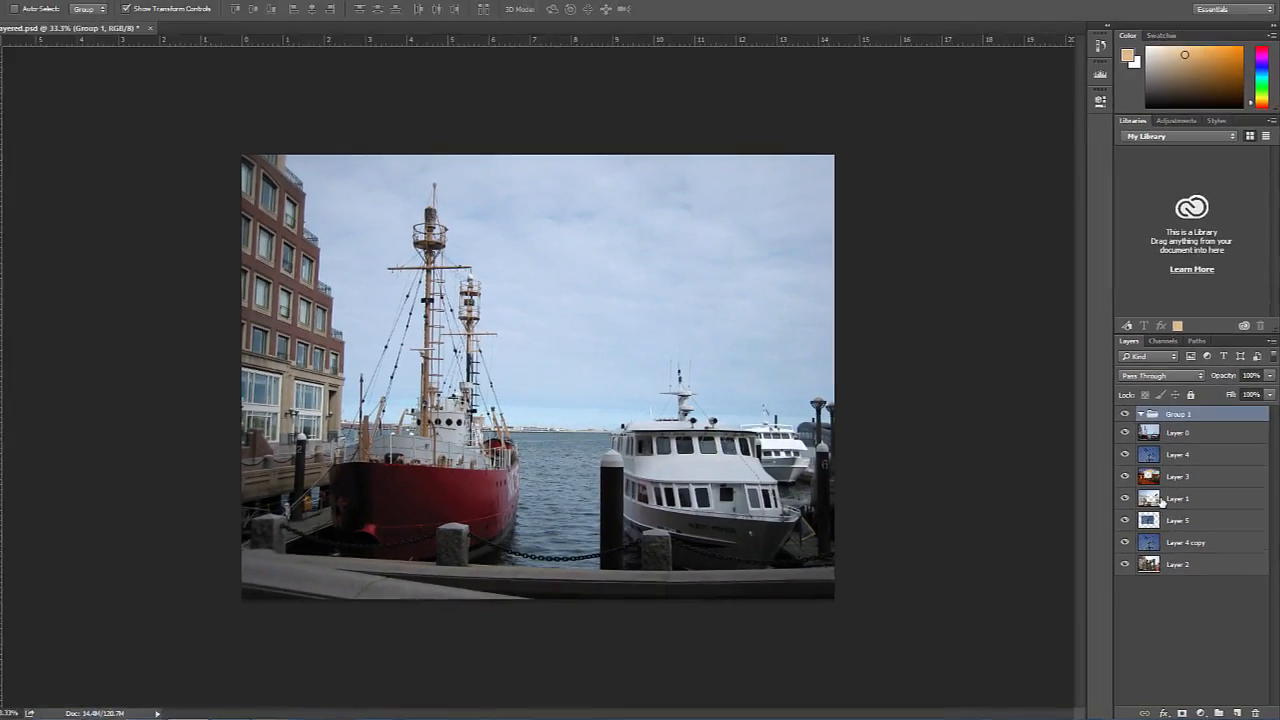
click(123, 9)
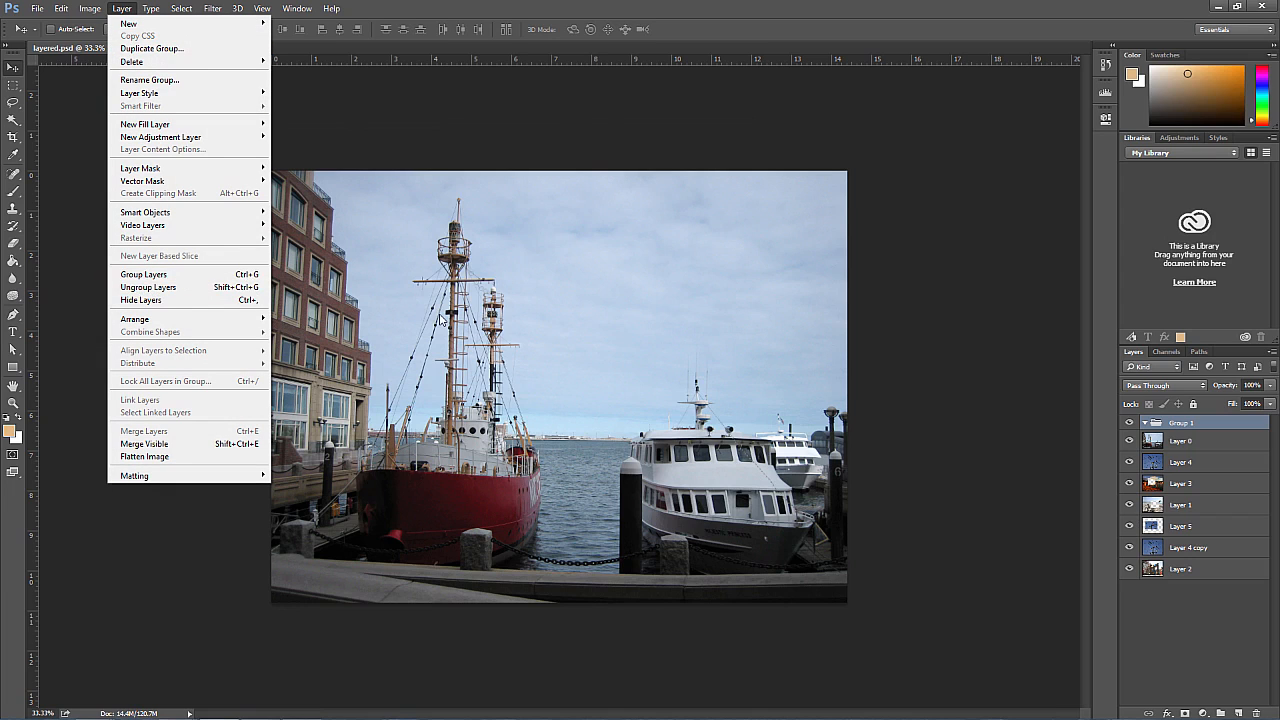
click(1224, 463)
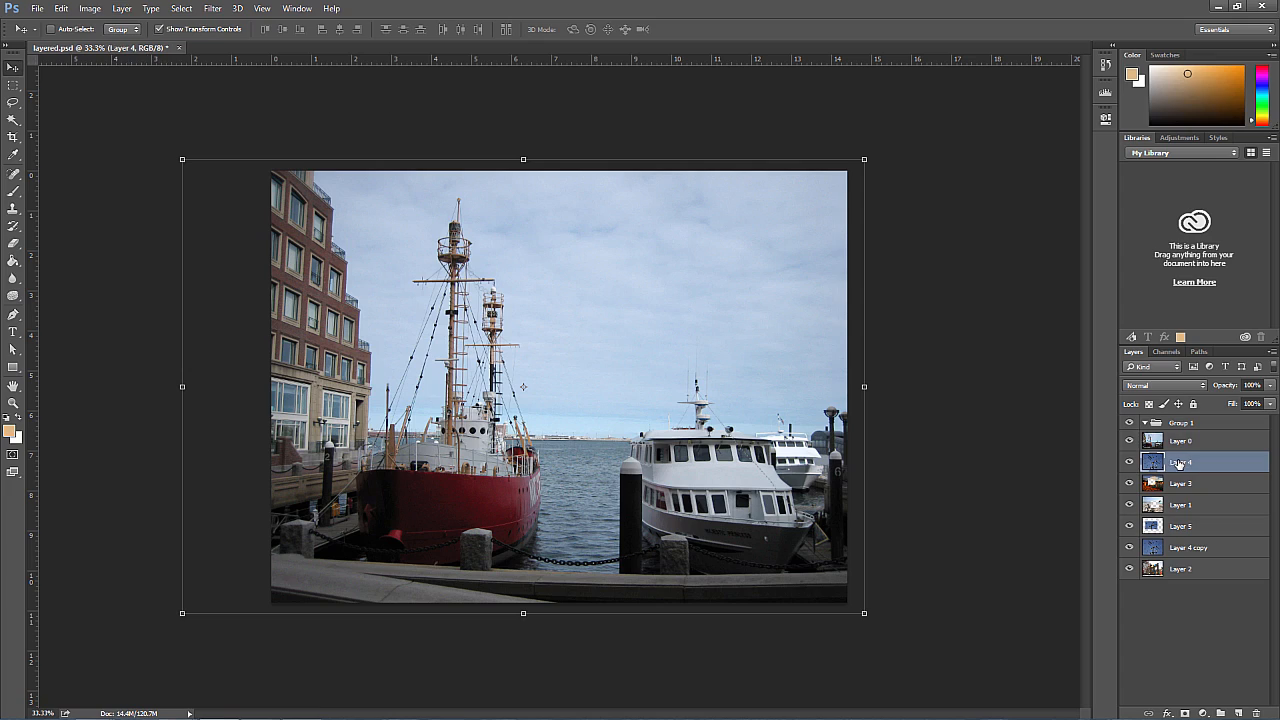
drag(1178, 463, 1185, 423)
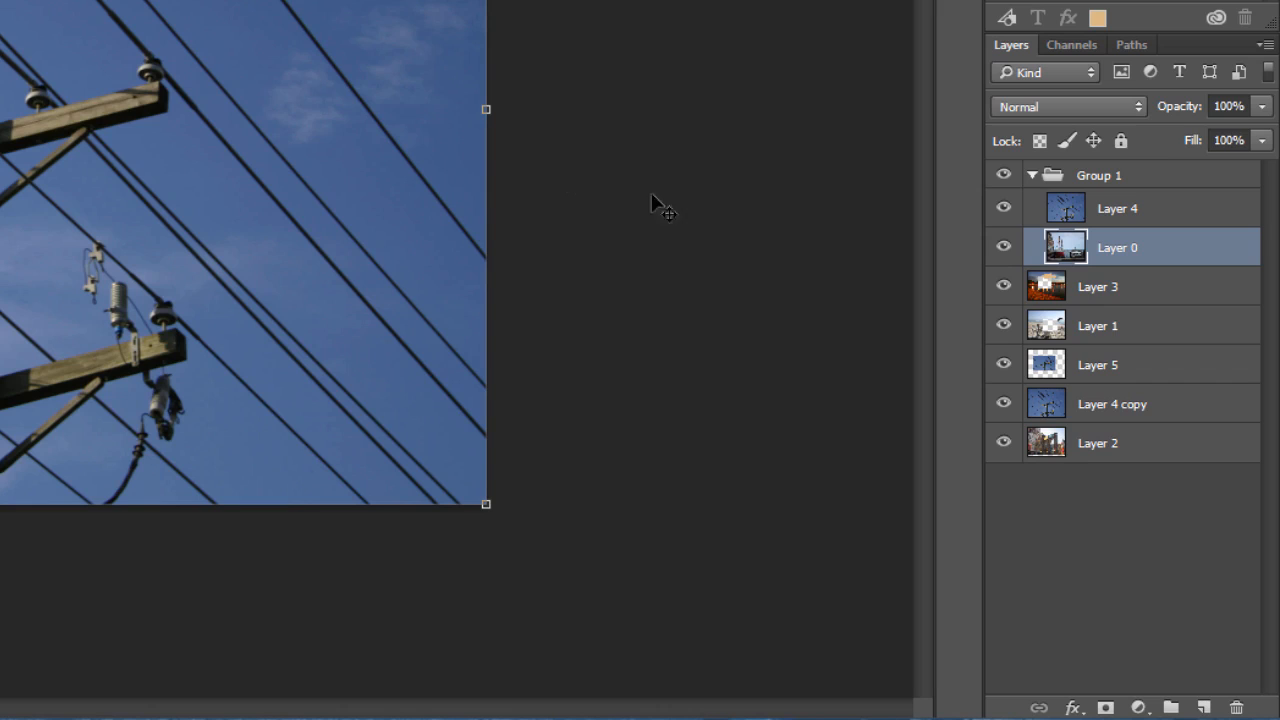
Step: Give Layer 1 a blue color label and filter the layer list by the color blue
right_click(1121, 331)
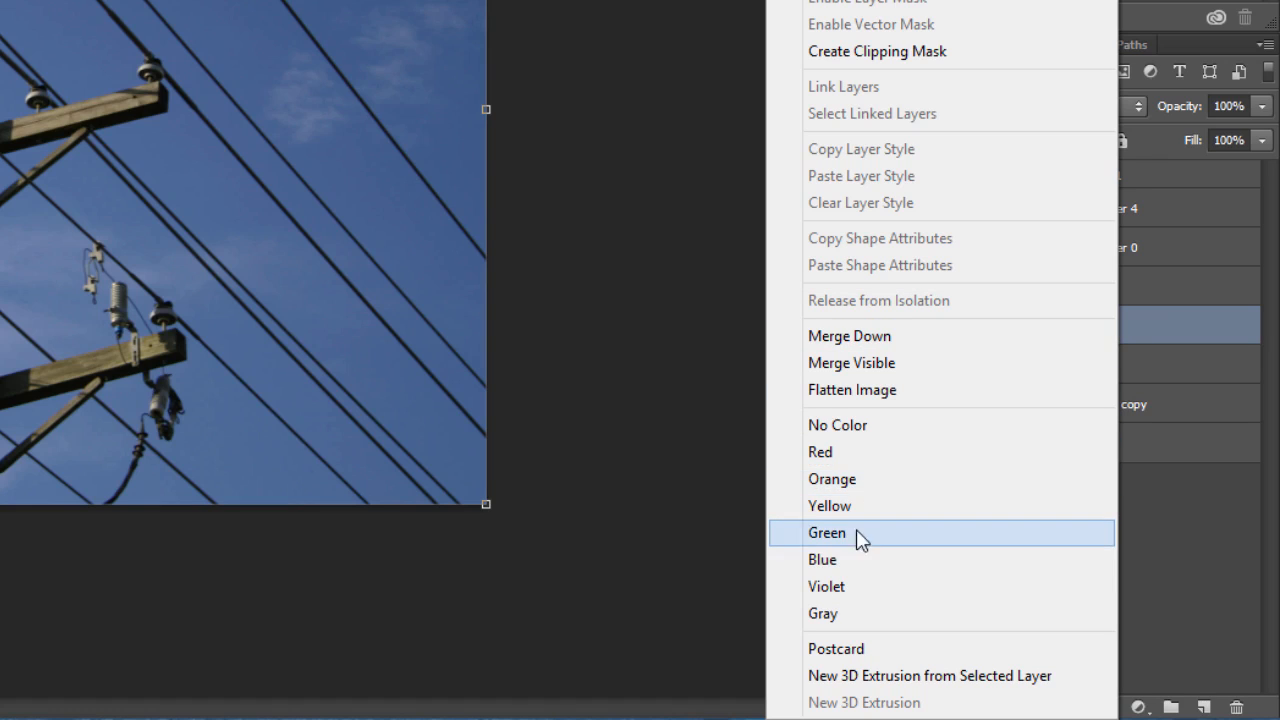
click(840, 560)
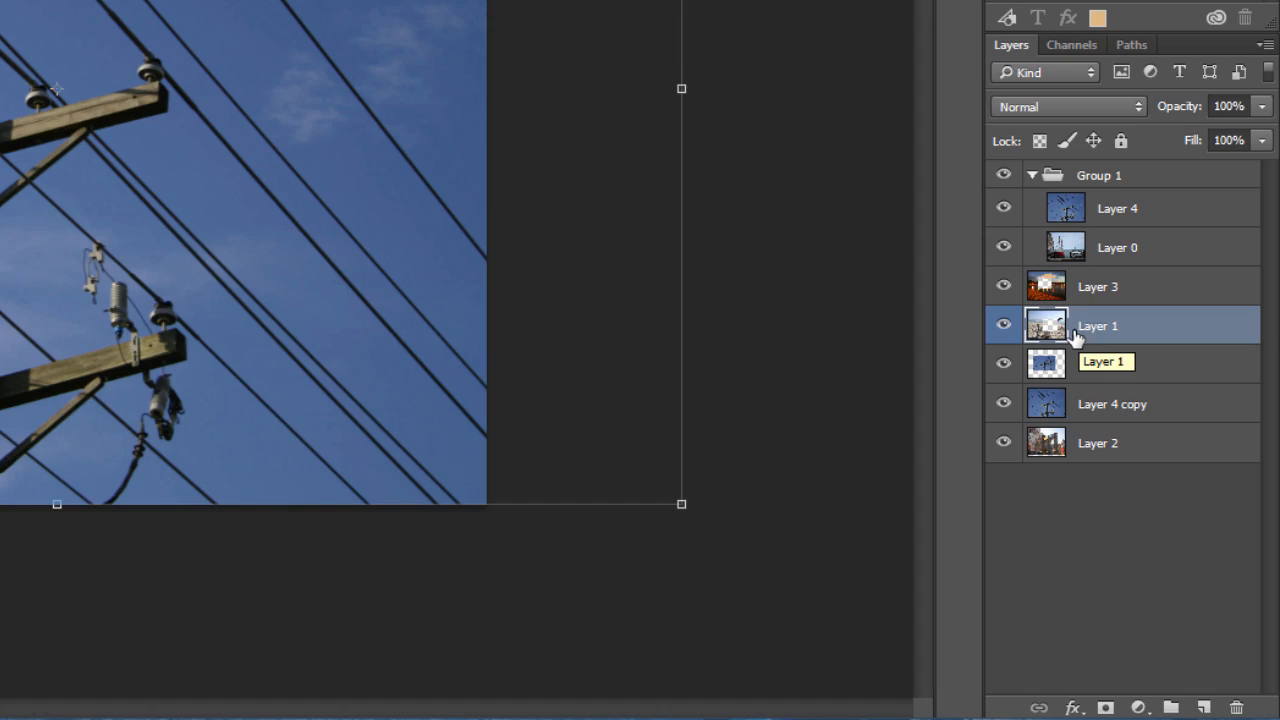
click(1087, 75)
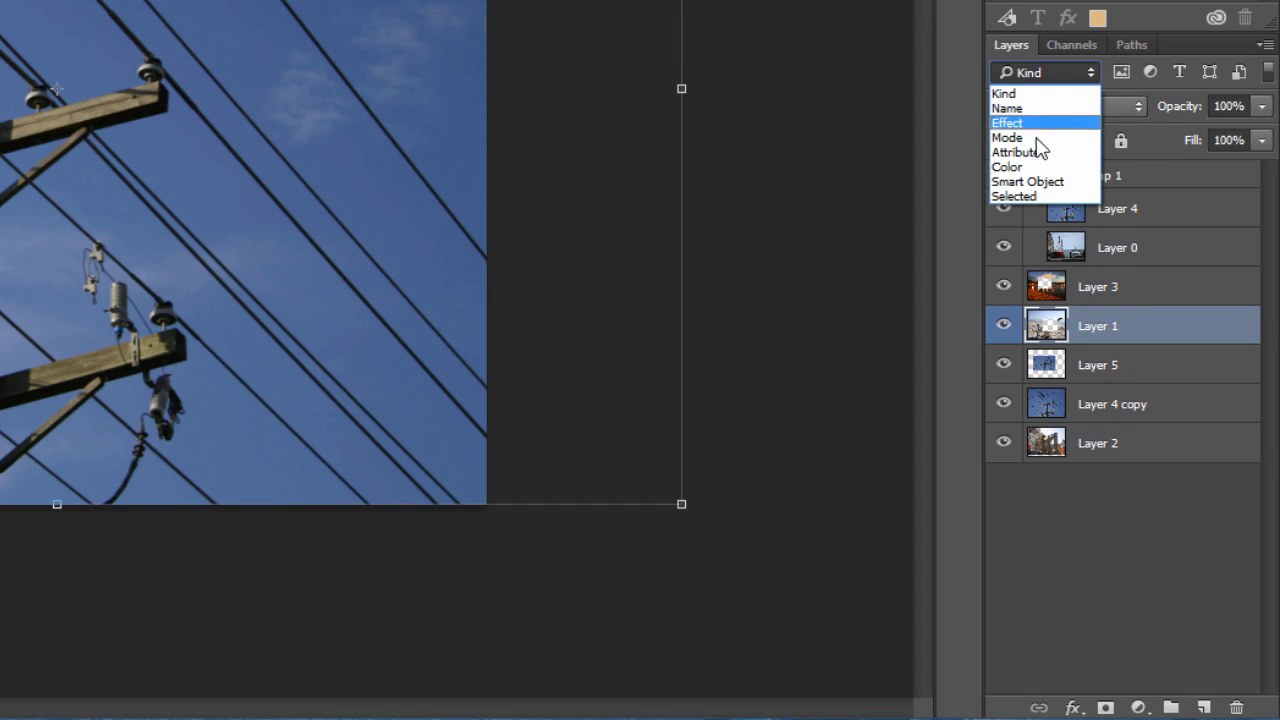
click(1014, 166)
click(1149, 71)
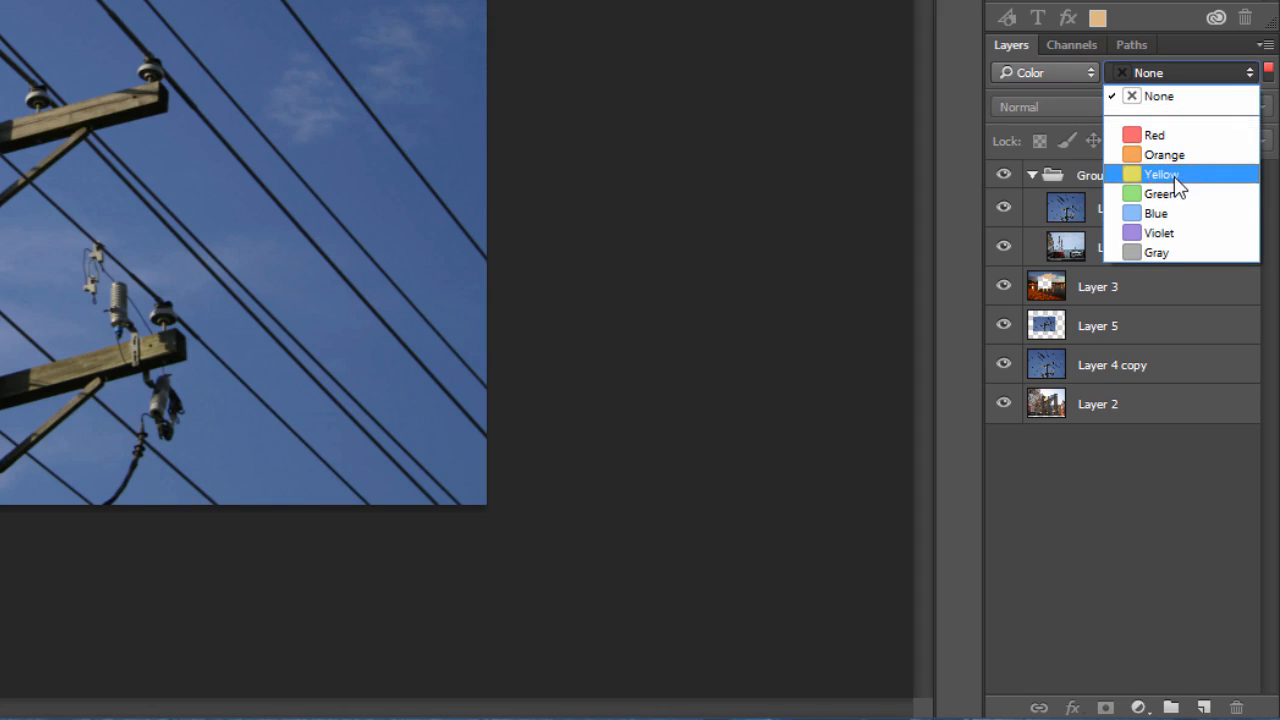
click(1162, 213)
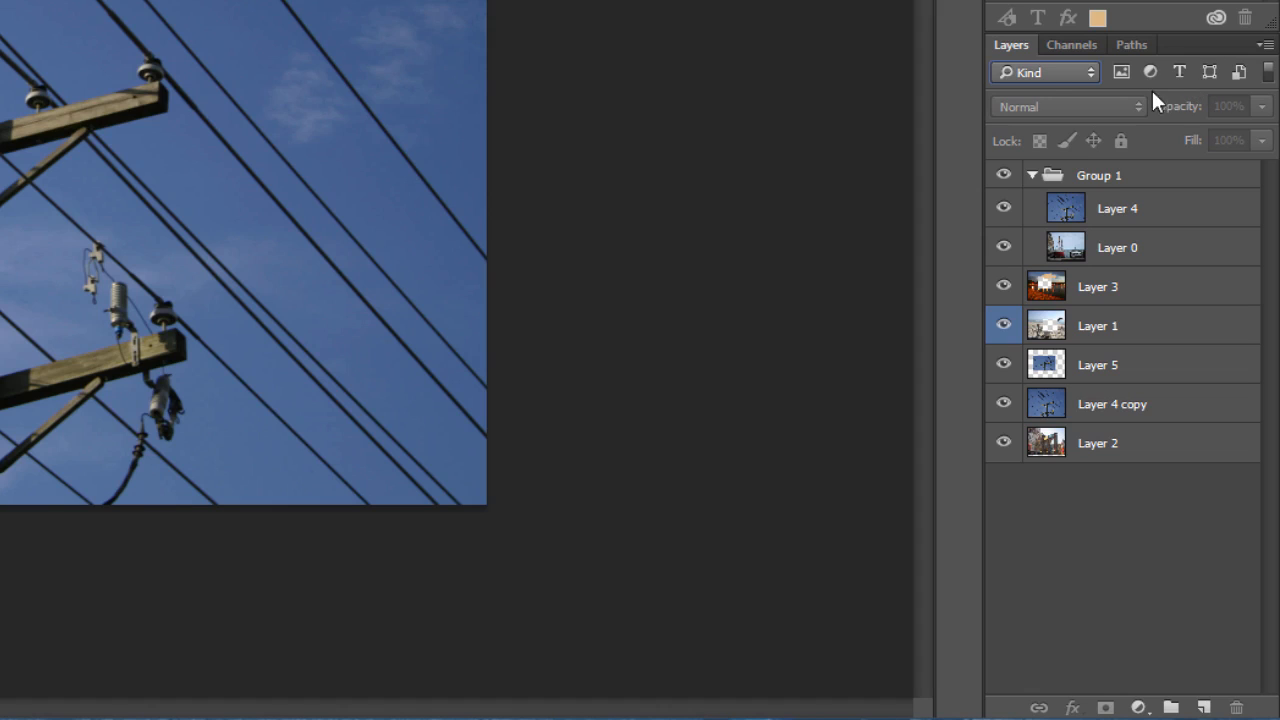
Step: Examine the layer filter types Name, Effect, Mode, Attribute and Smart Object and the options they offer
click(1016, 74)
click(1027, 107)
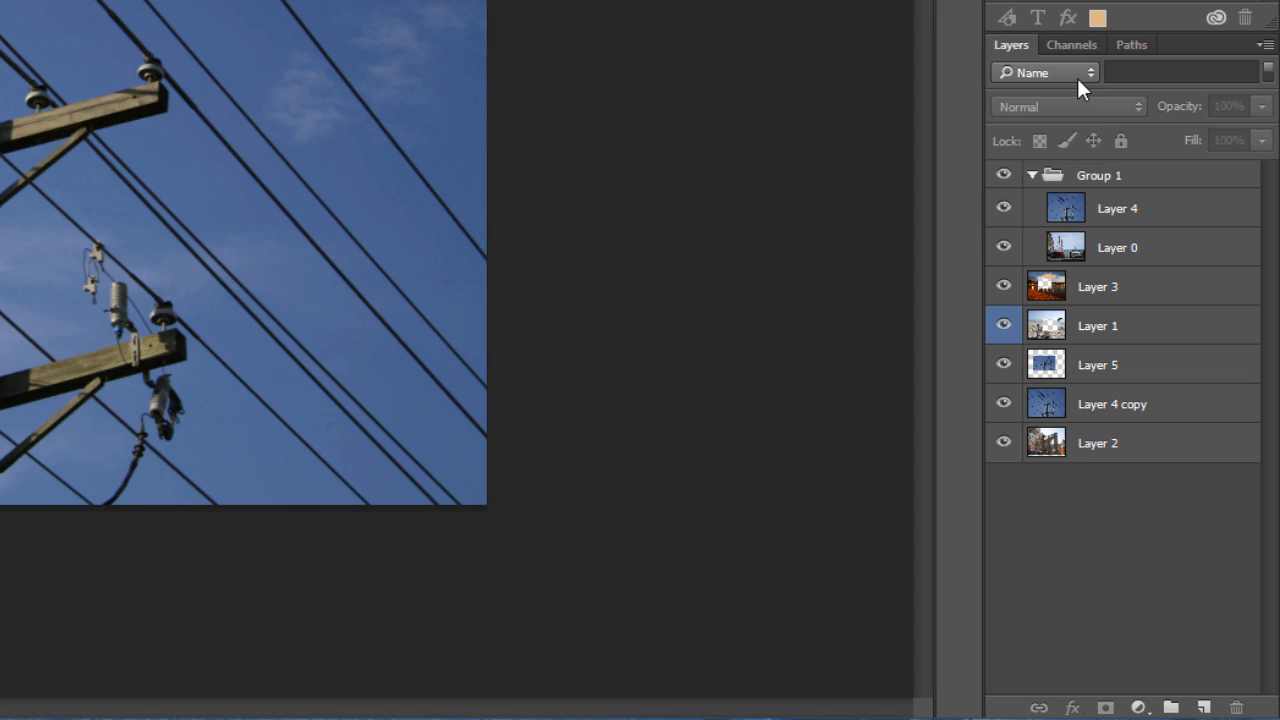
click(1077, 76)
click(1041, 122)
click(1138, 73)
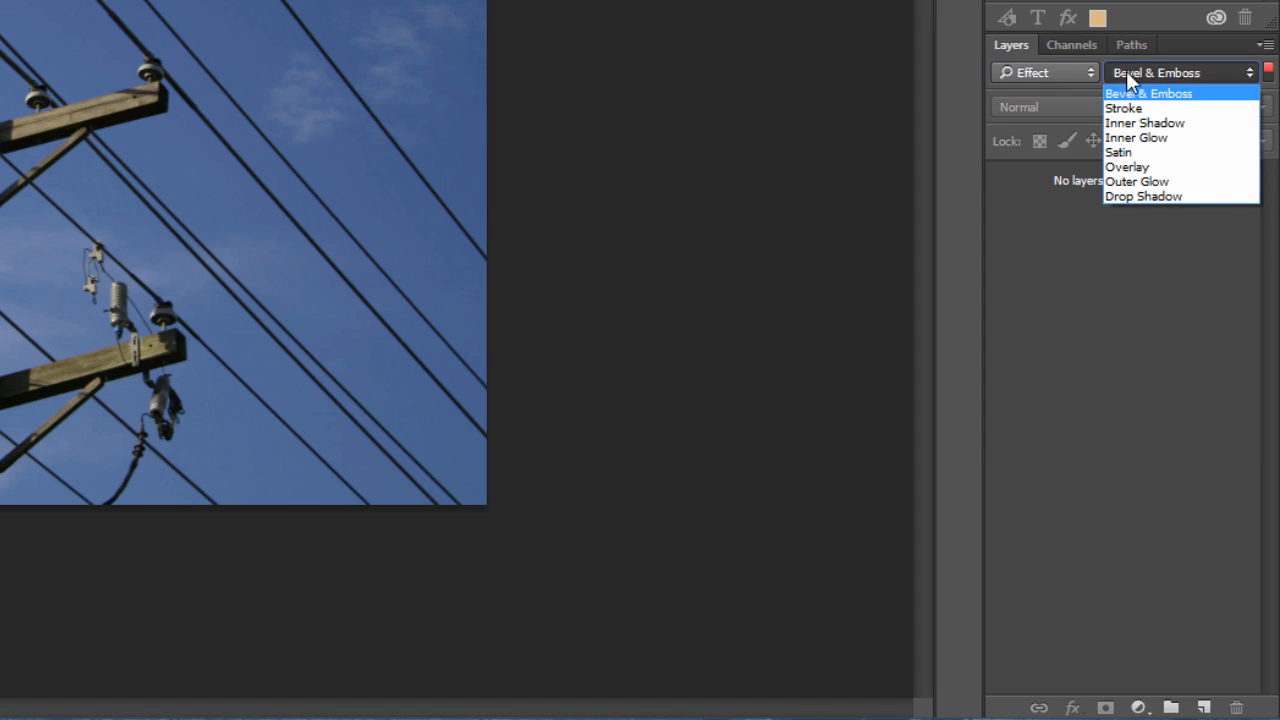
click(1057, 71)
click(1057, 71)
click(1022, 137)
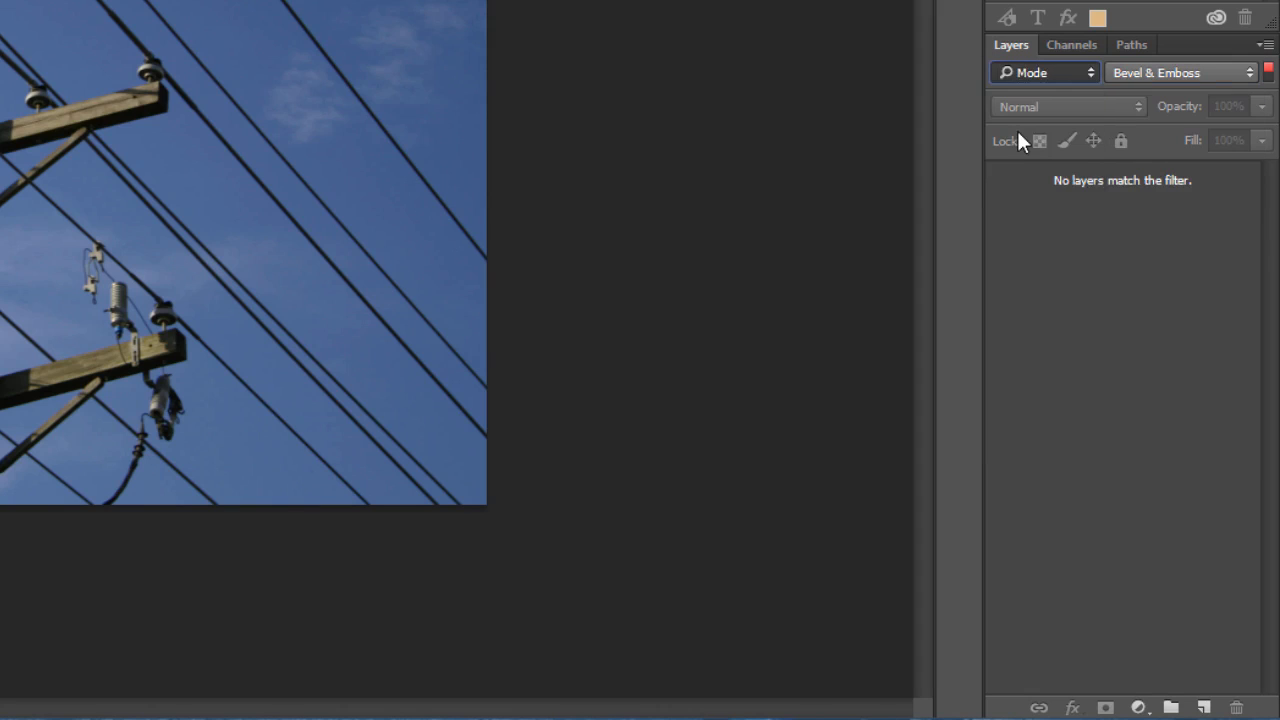
click(1140, 74)
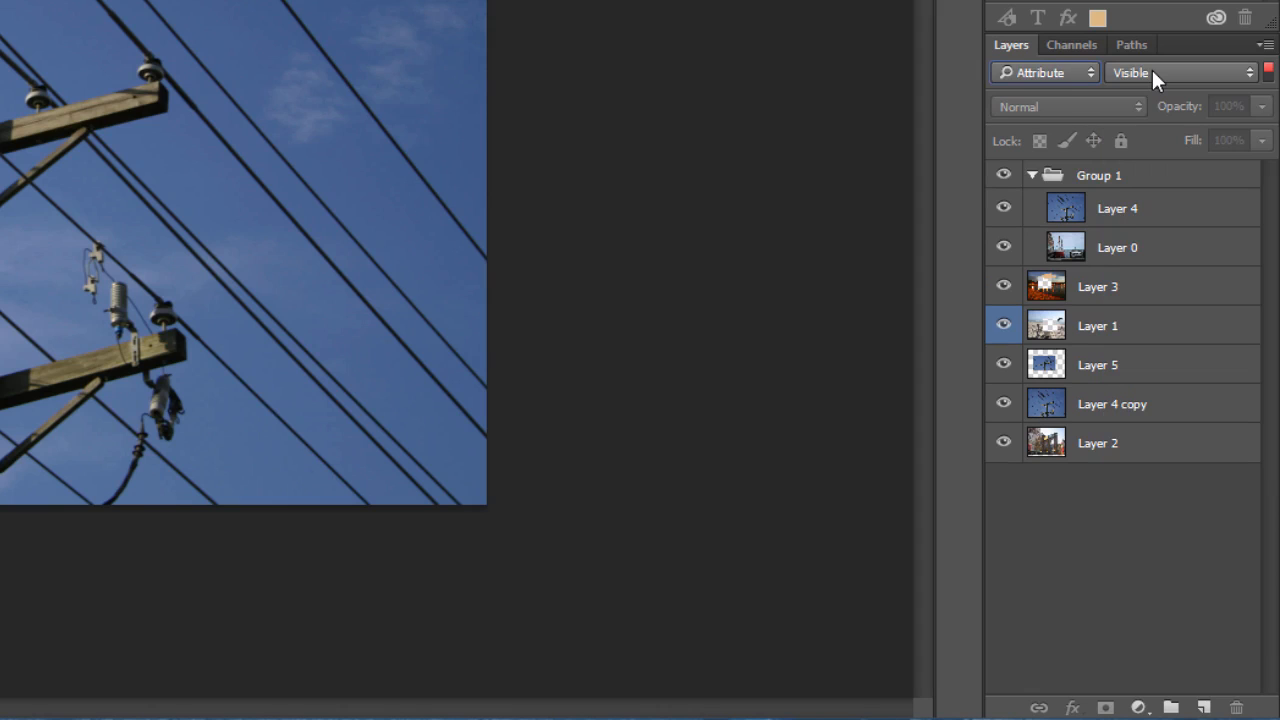
click(1151, 67)
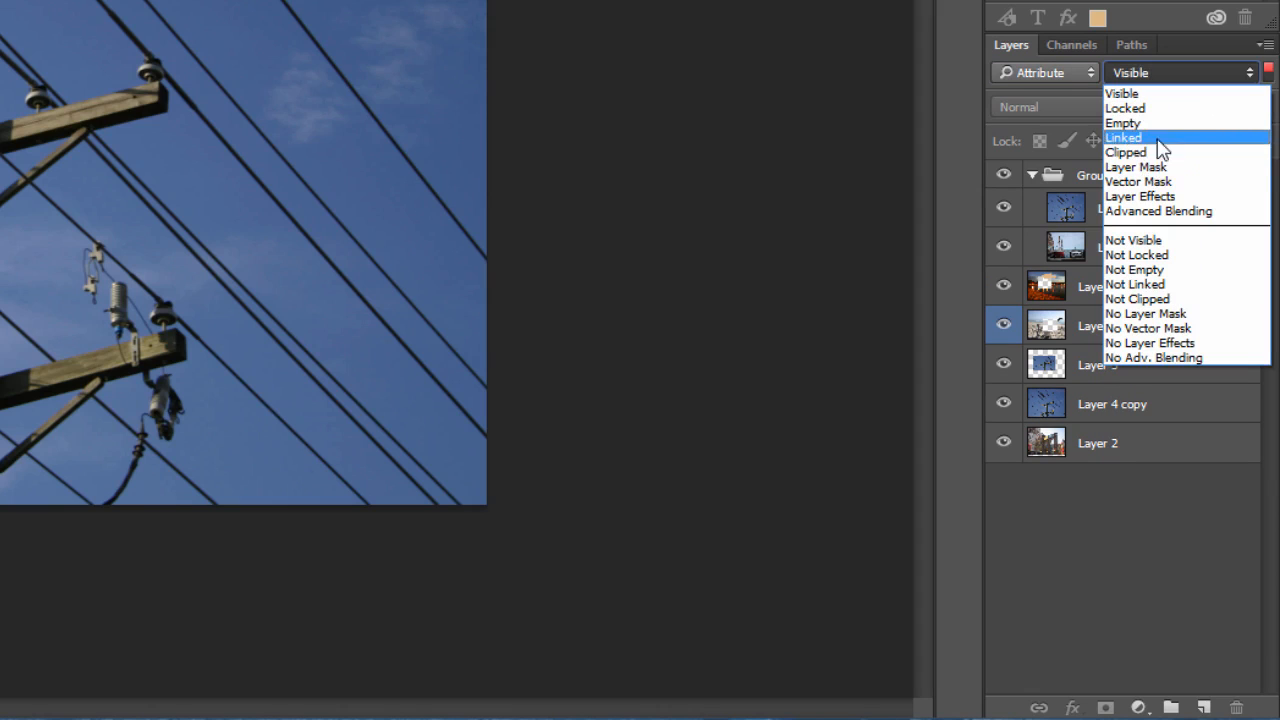
click(1050, 72)
click(1050, 72)
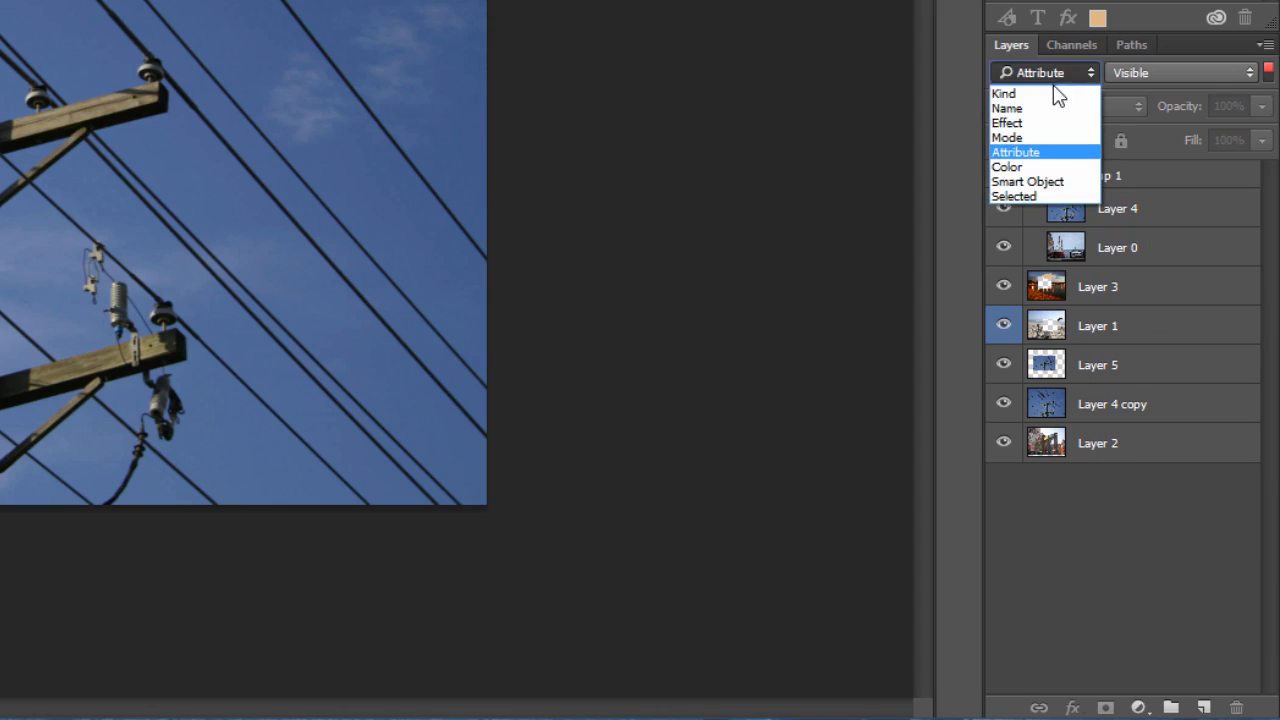
click(1025, 182)
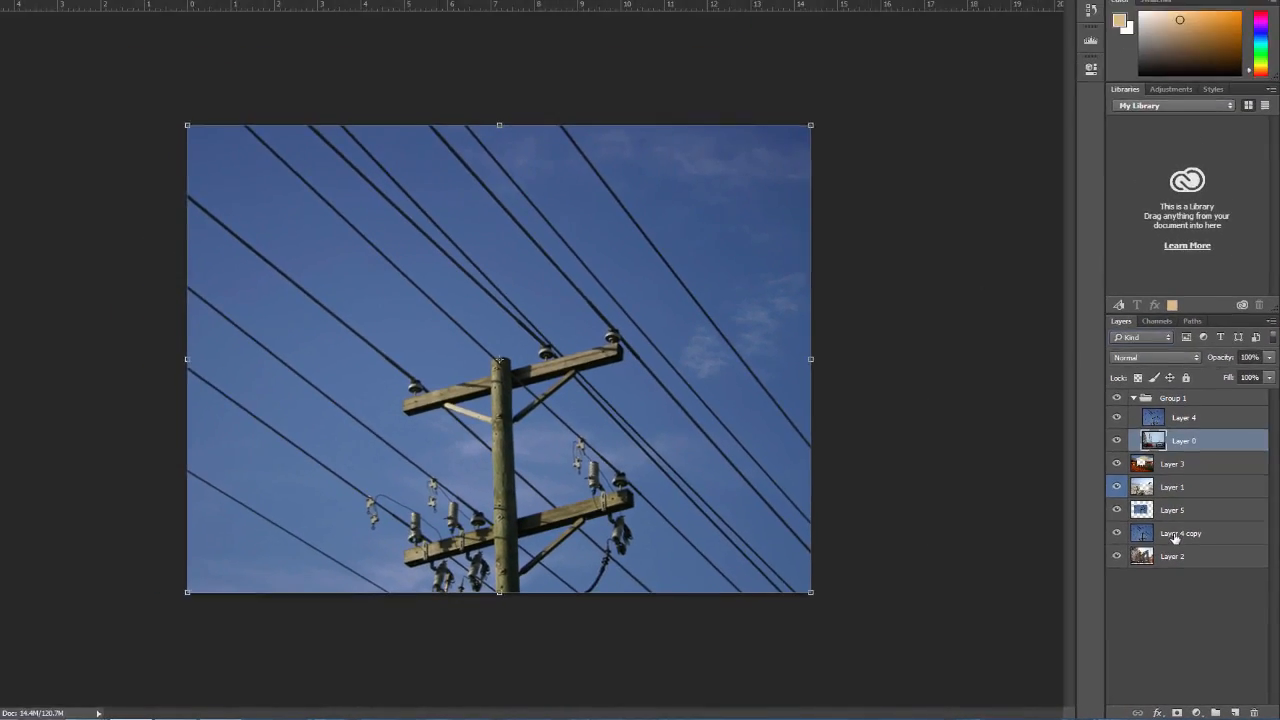
Step: On Layer 4 copy, lasso a rough oval over the sky and wires around the pole's upper crossarm
click(1118, 452)
click(13, 103)
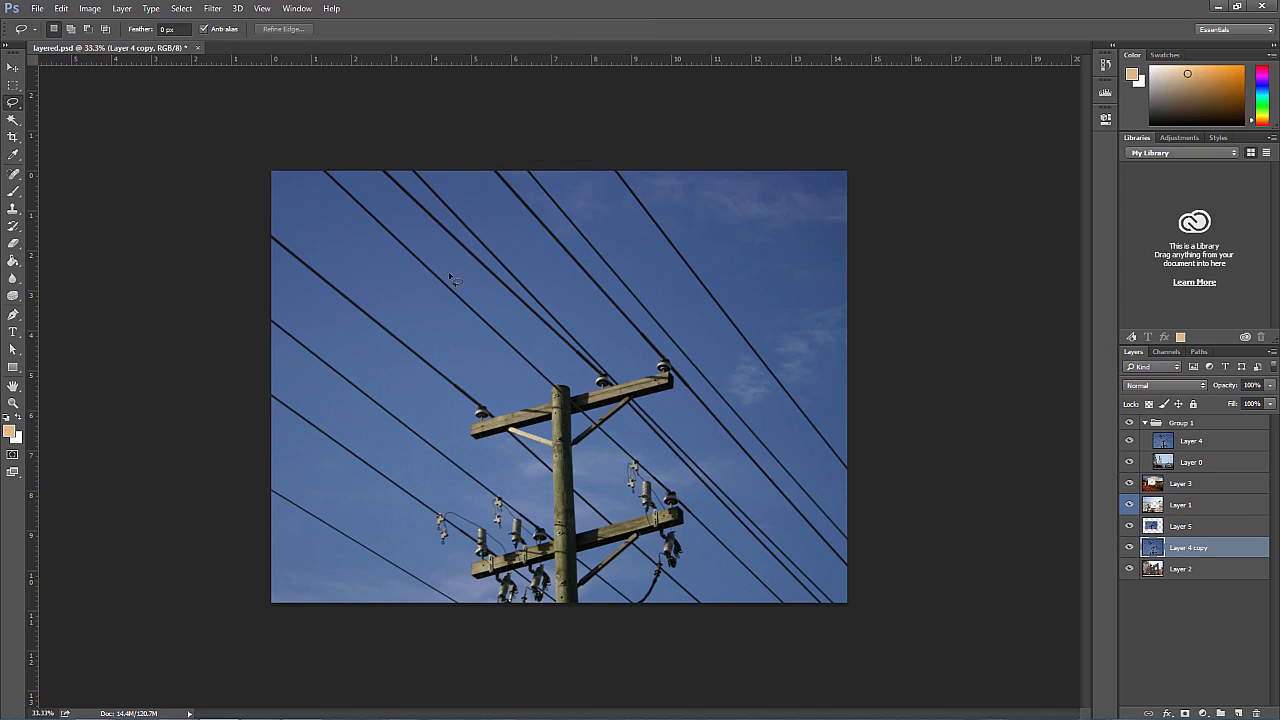
mouse_move(550, 294)
mouse_down()
mouse_move(573, 414)
mouse_move(598, 350)
mouse_up()
Step: Filter the layer list to selected layers only, and switch the filtering off and on, leaving it off
click(1140, 366)
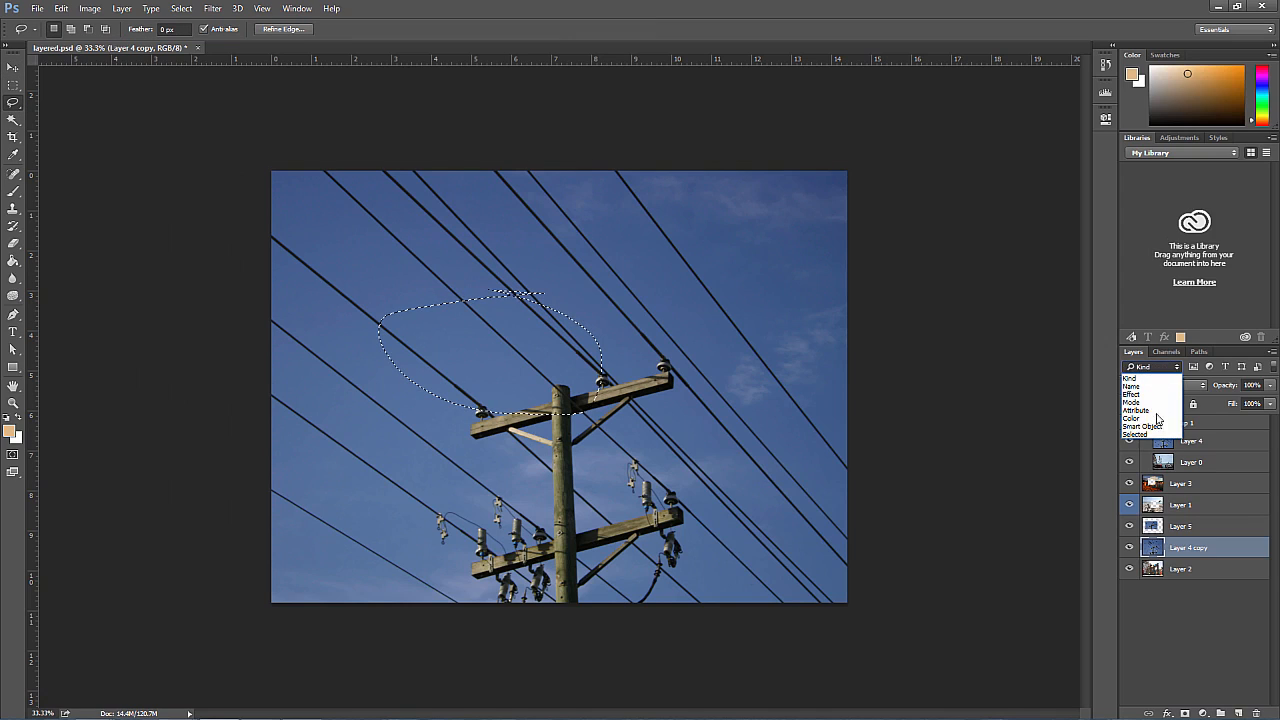
click(1152, 436)
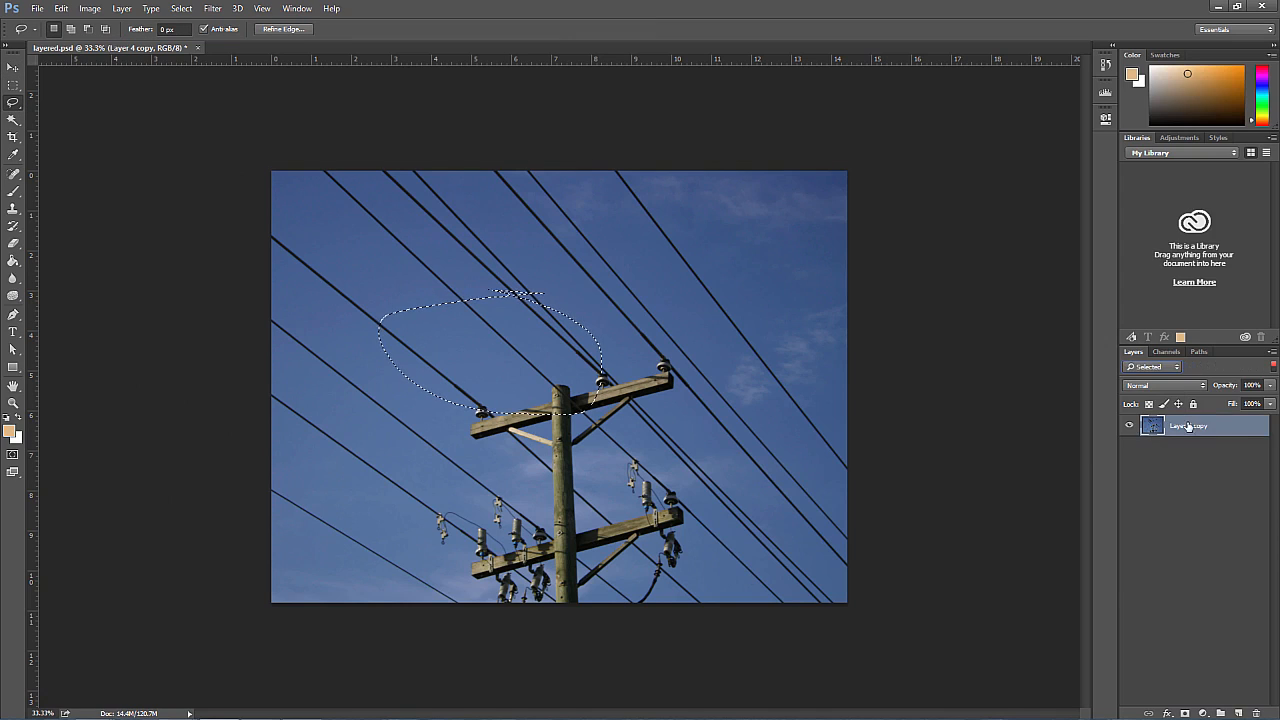
click(1273, 366)
click(1273, 366)
click(1273, 366)
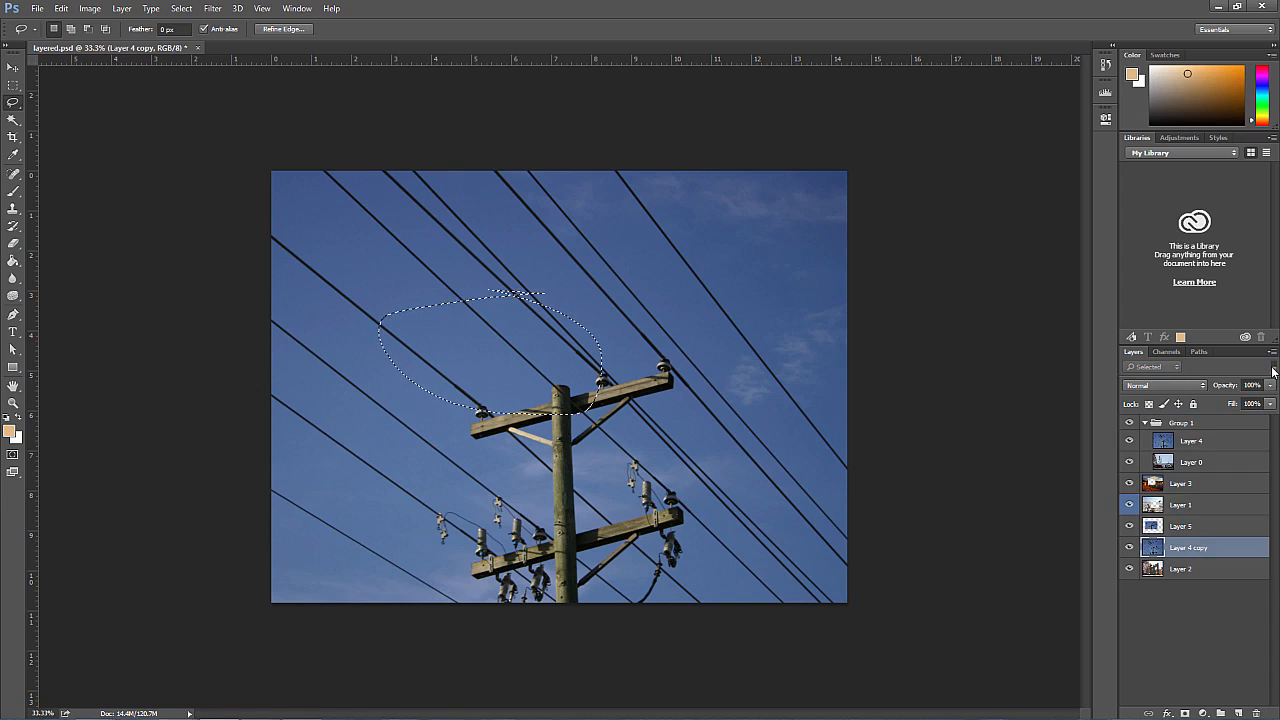
click(1273, 366)
click(1273, 366)
click(1273, 366)
click(1273, 366)
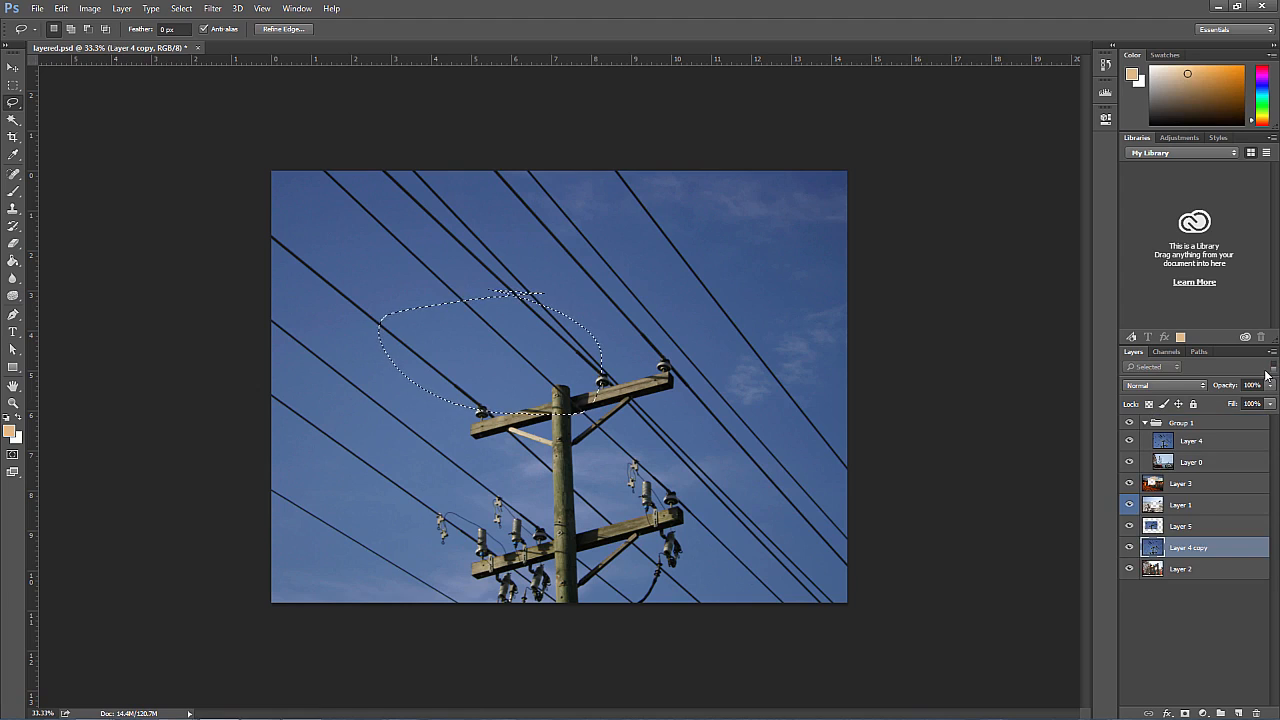